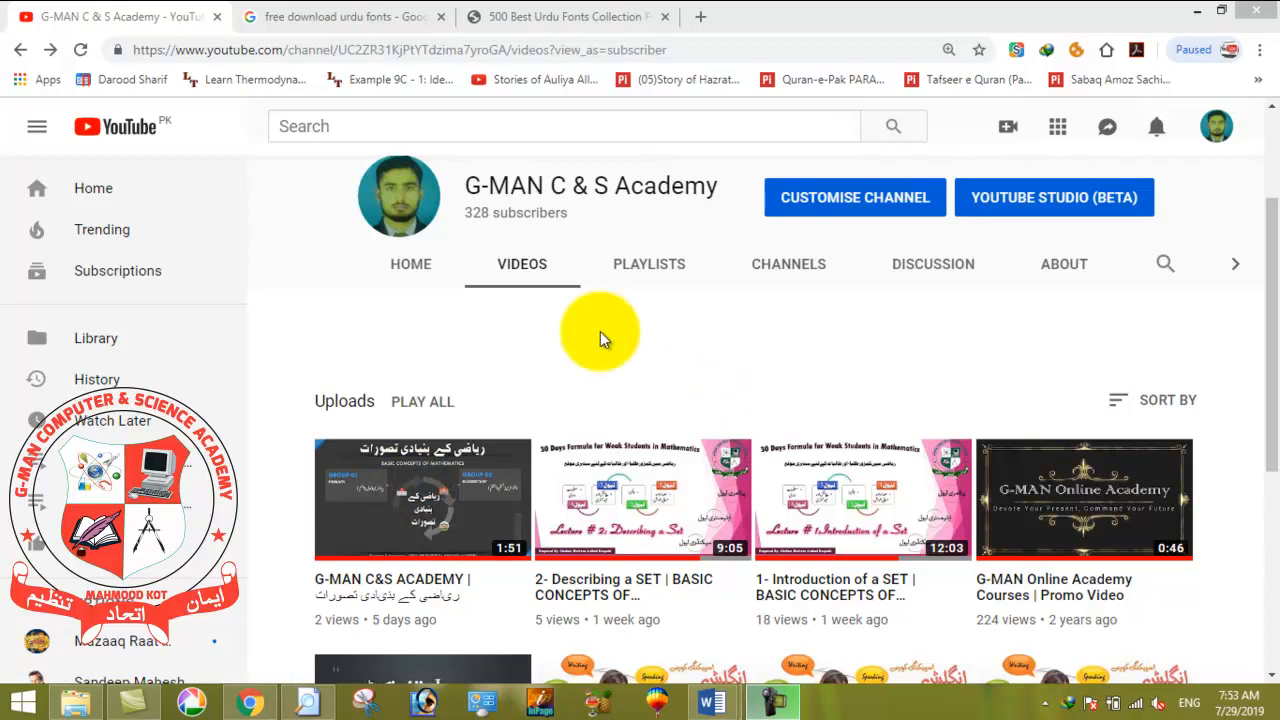
Step: Review the search results for free Urdu fonts and the download page for the 500 Best Urdu Fonts Collection
click(352, 24)
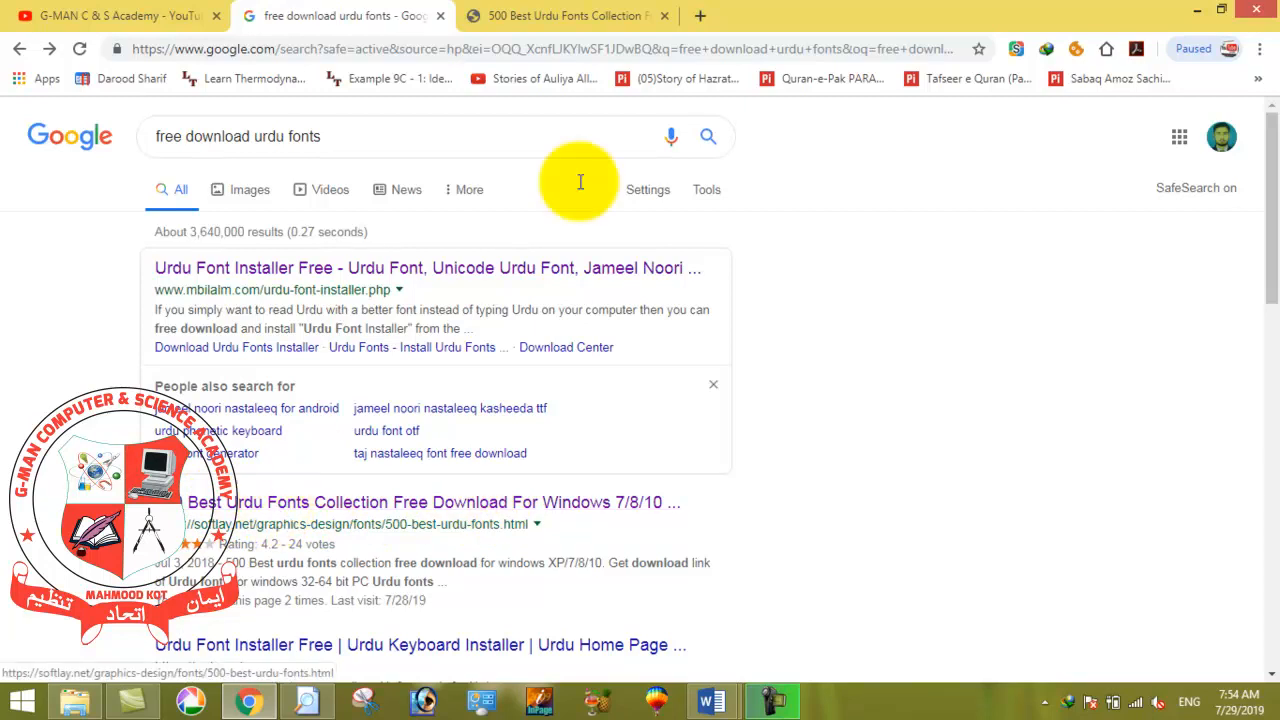
click(578, 16)
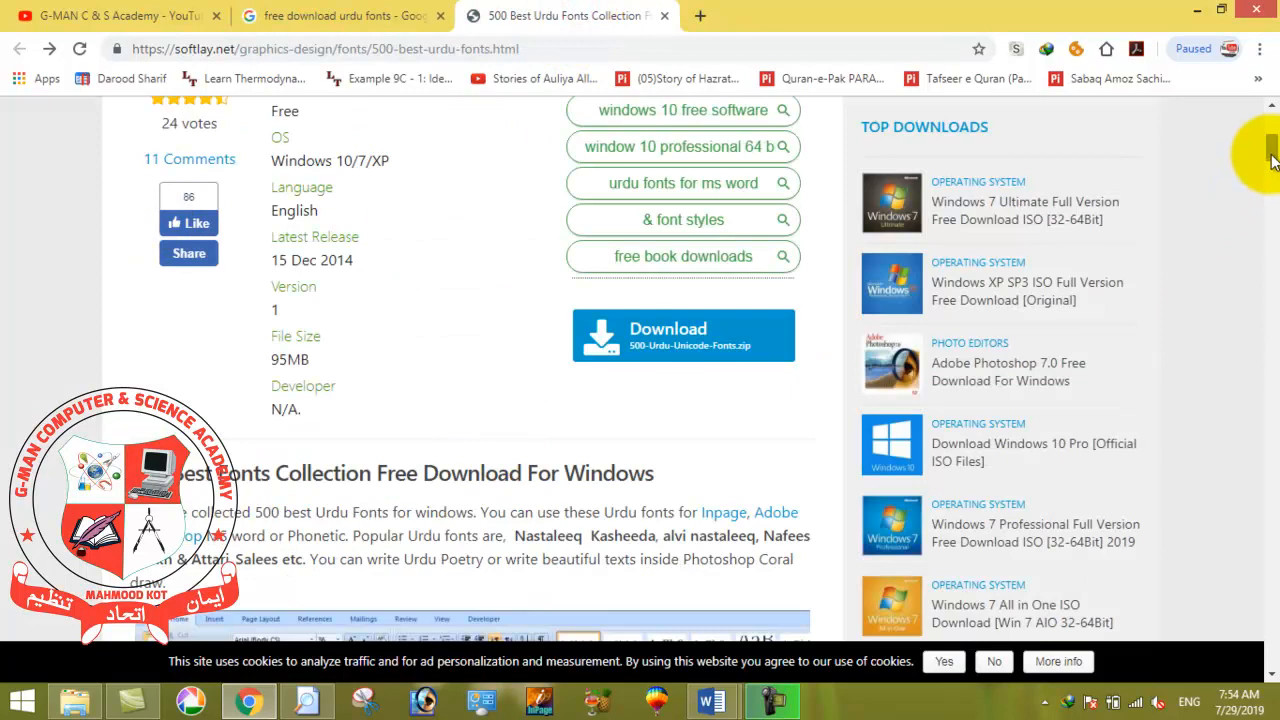
mouse_move(1273, 160)
mouse_down()
mouse_move(1274, 126)
mouse_move(1270, 168)
mouse_up()
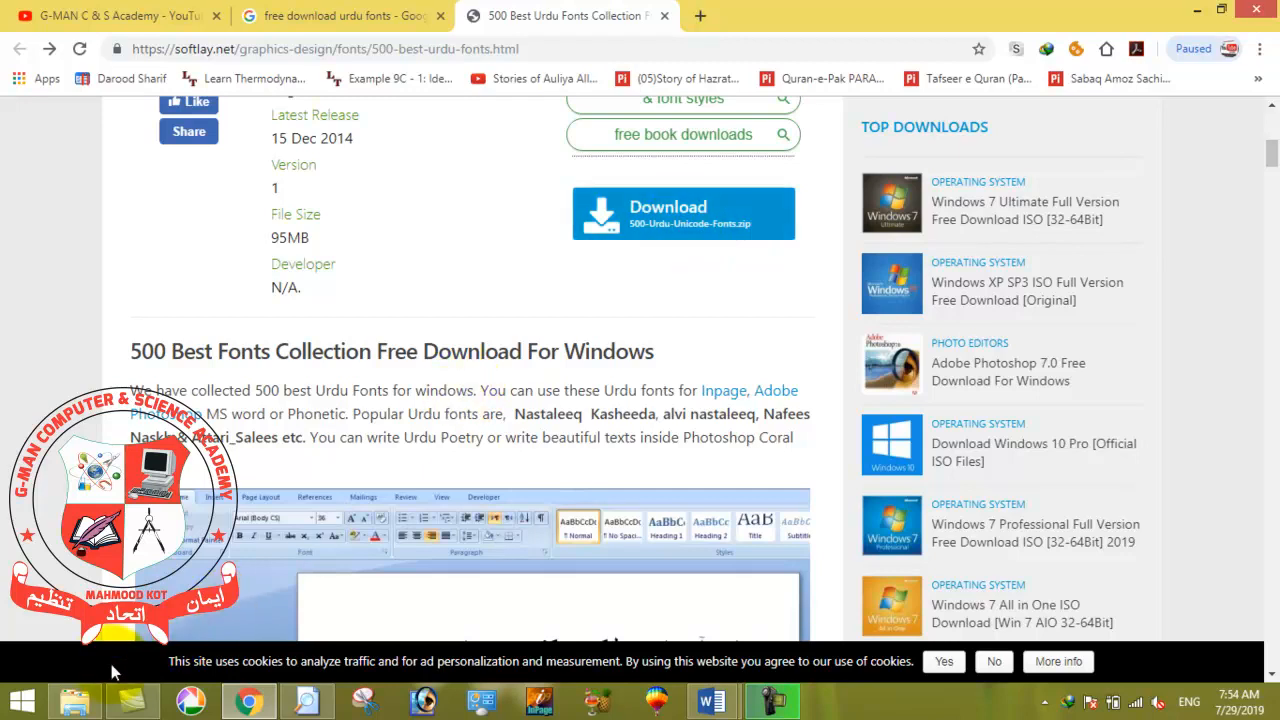
Step: Copy all font files from the Urdu & Arabic fonts folder in File Explorer
click(77, 703)
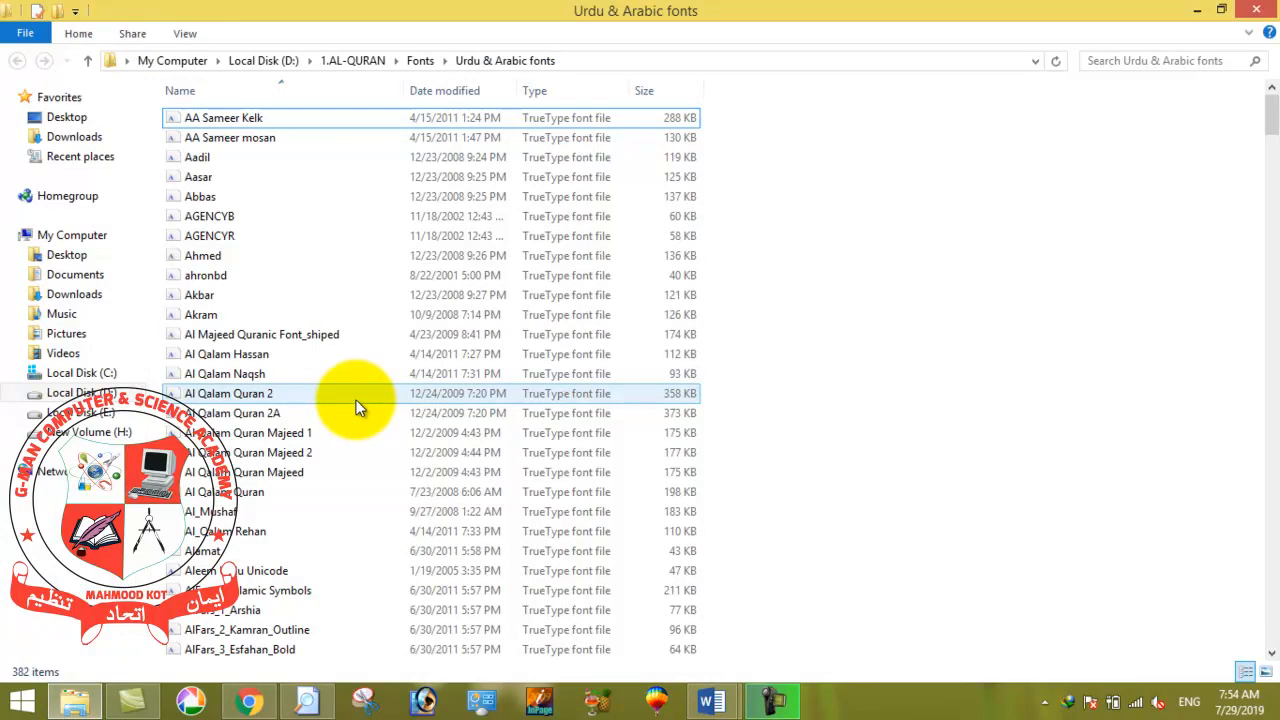
click(547, 118)
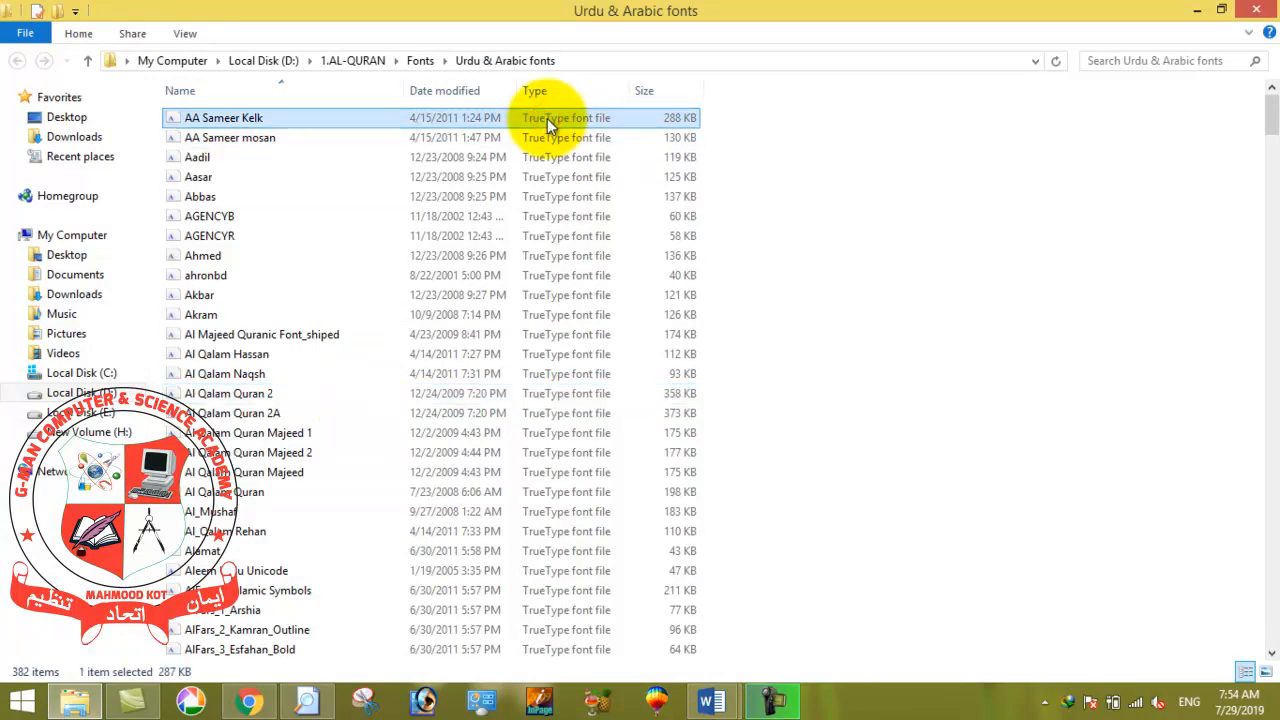
key(ctrl+a)
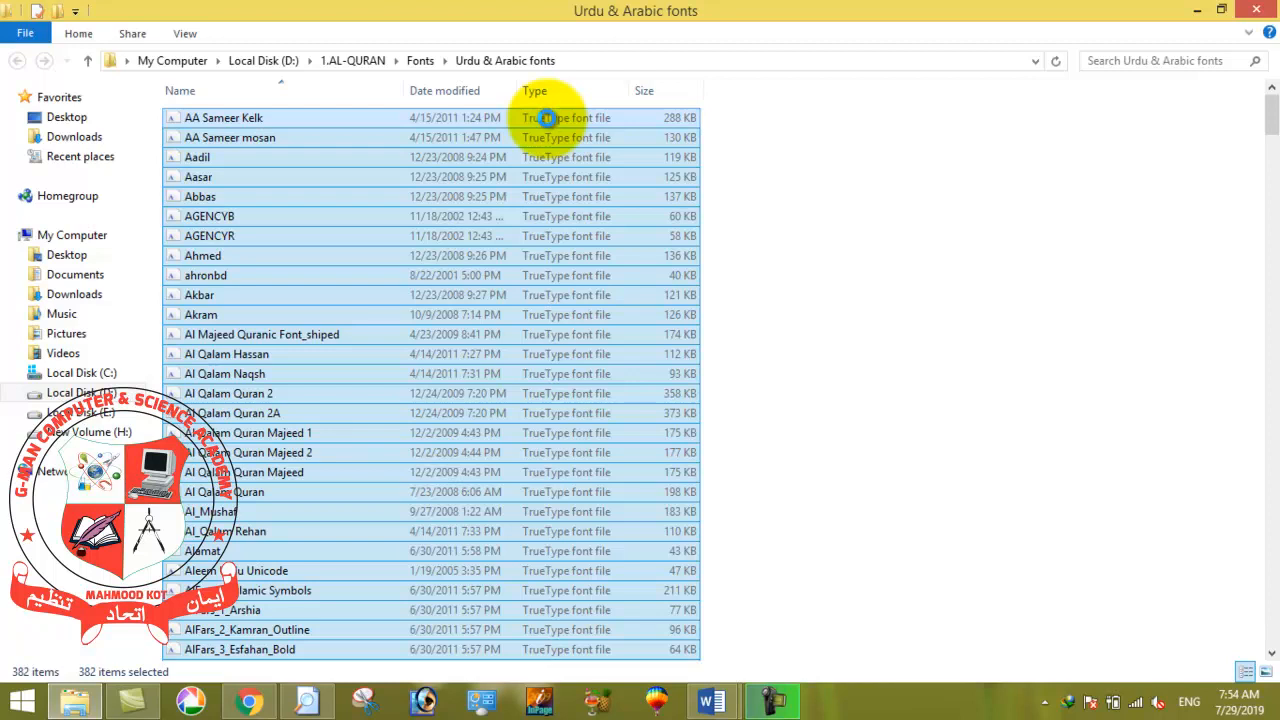
right_click(547, 118)
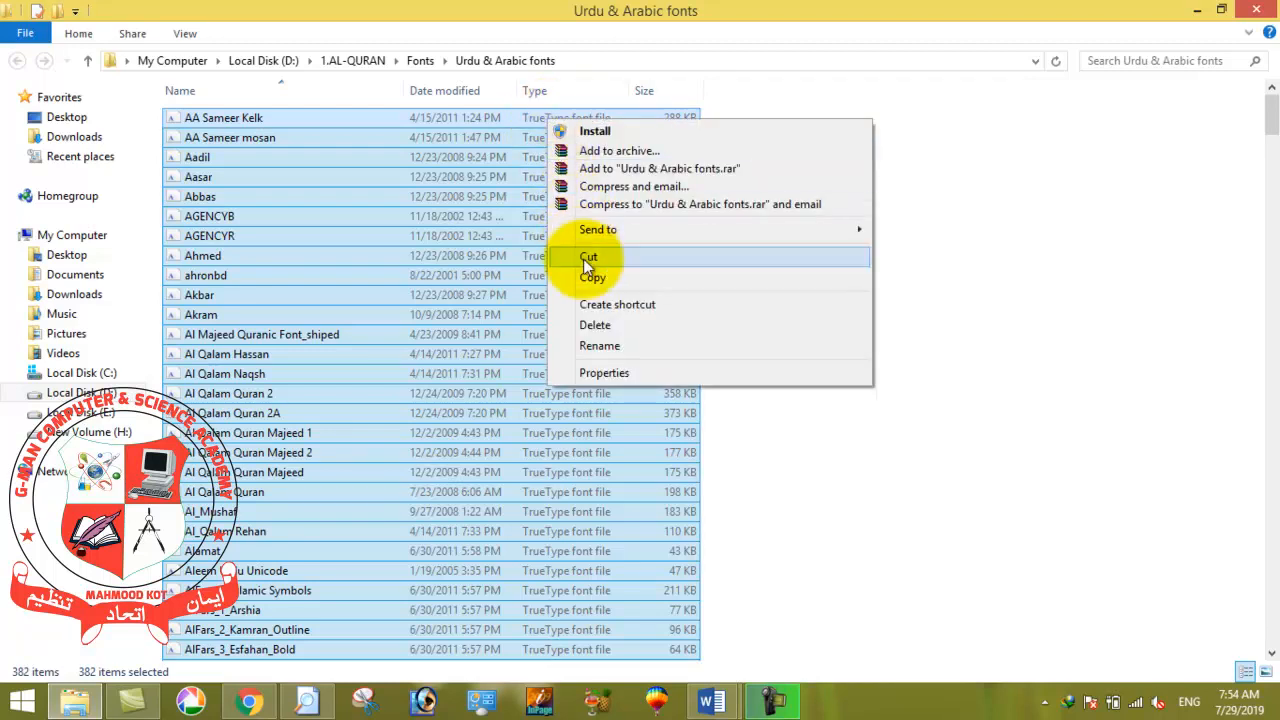
click(590, 280)
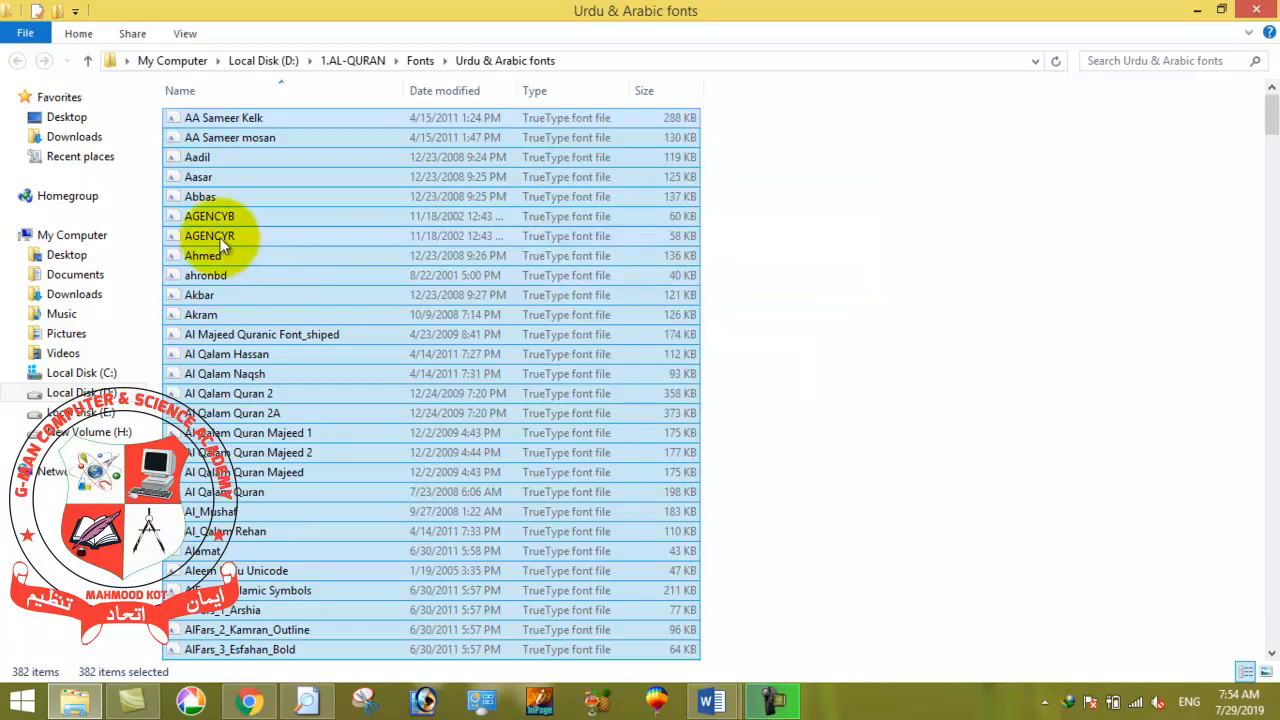
Step: Go to the Fonts folder inside Windows on Local Disk (C:)
click(95, 238)
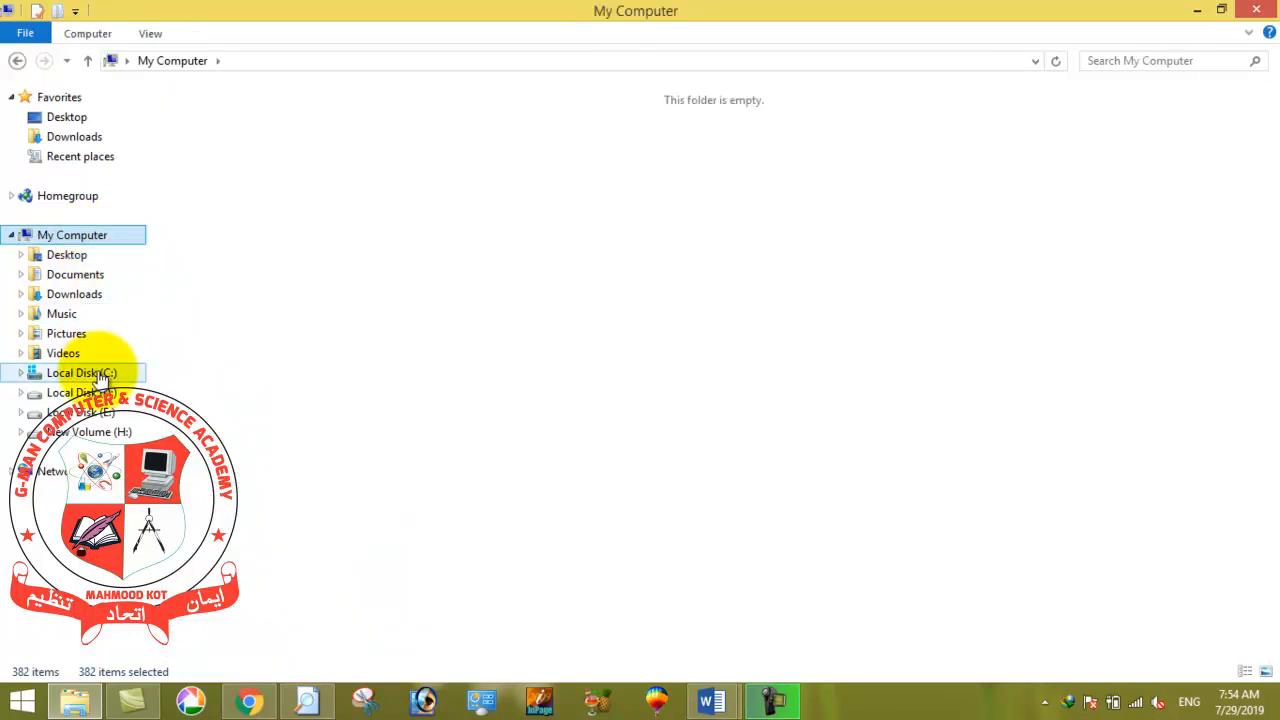
click(248, 256)
double_click(248, 256)
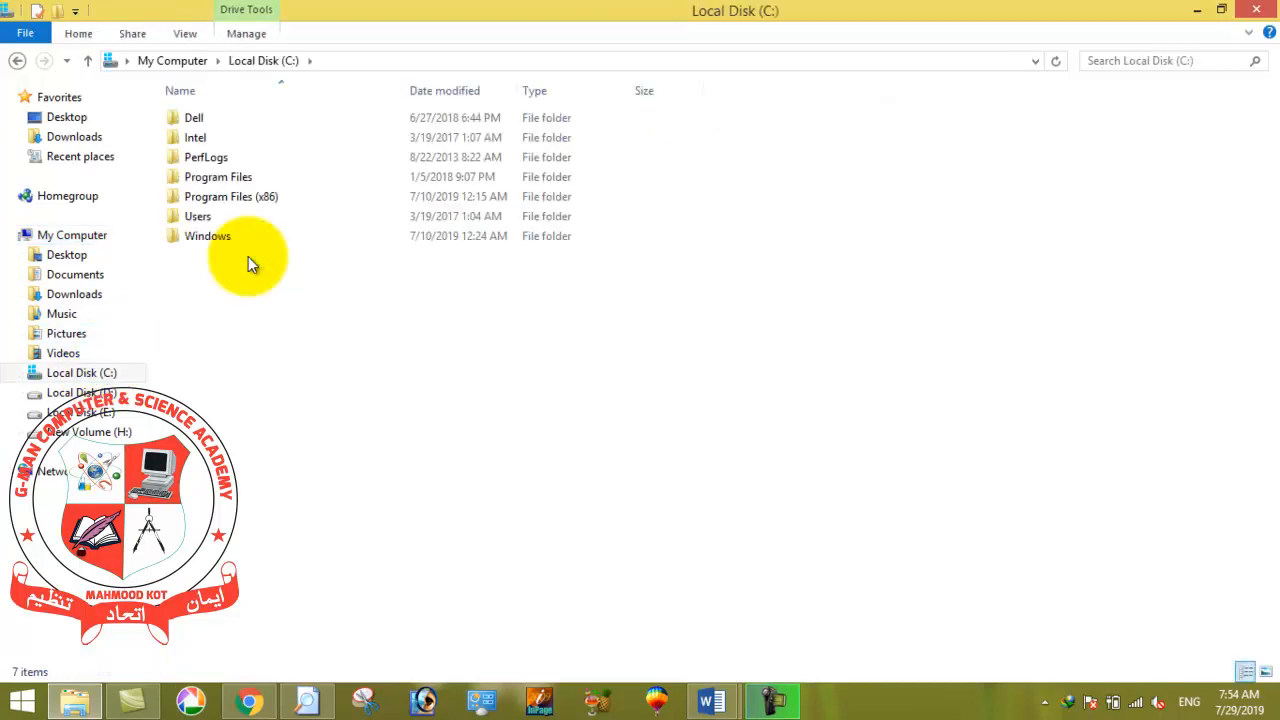
double_click(211, 240)
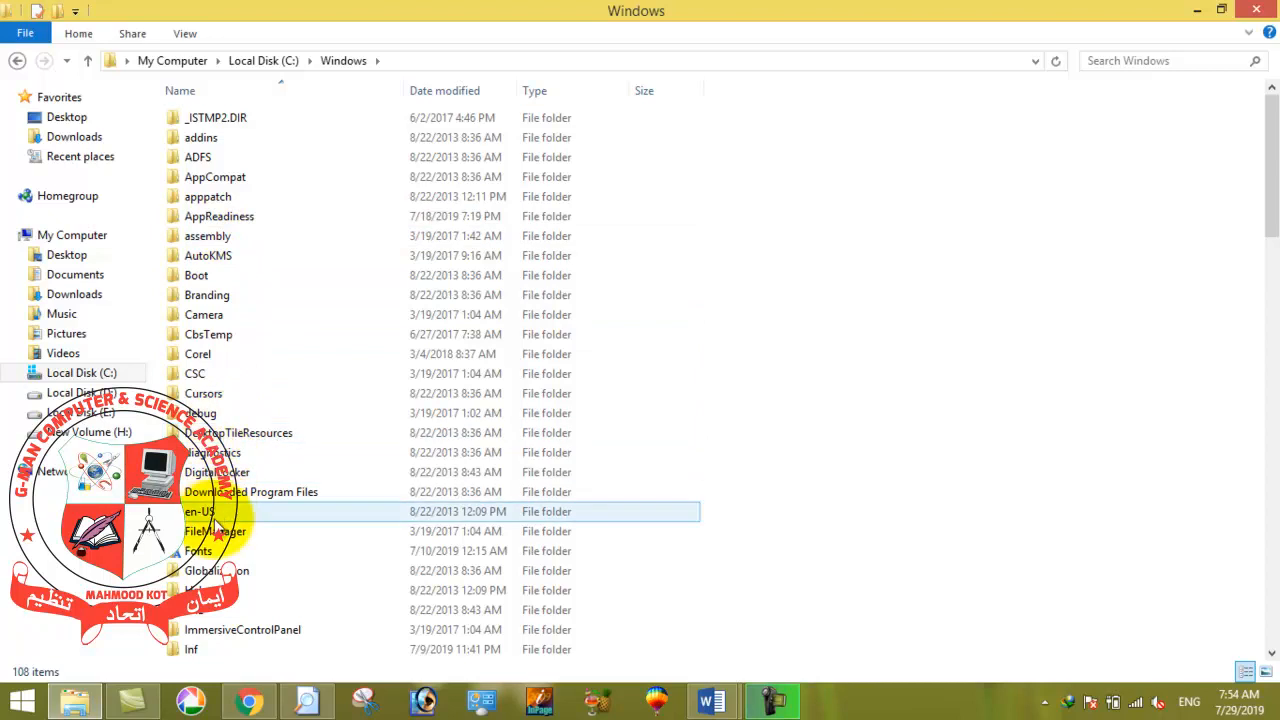
double_click(213, 551)
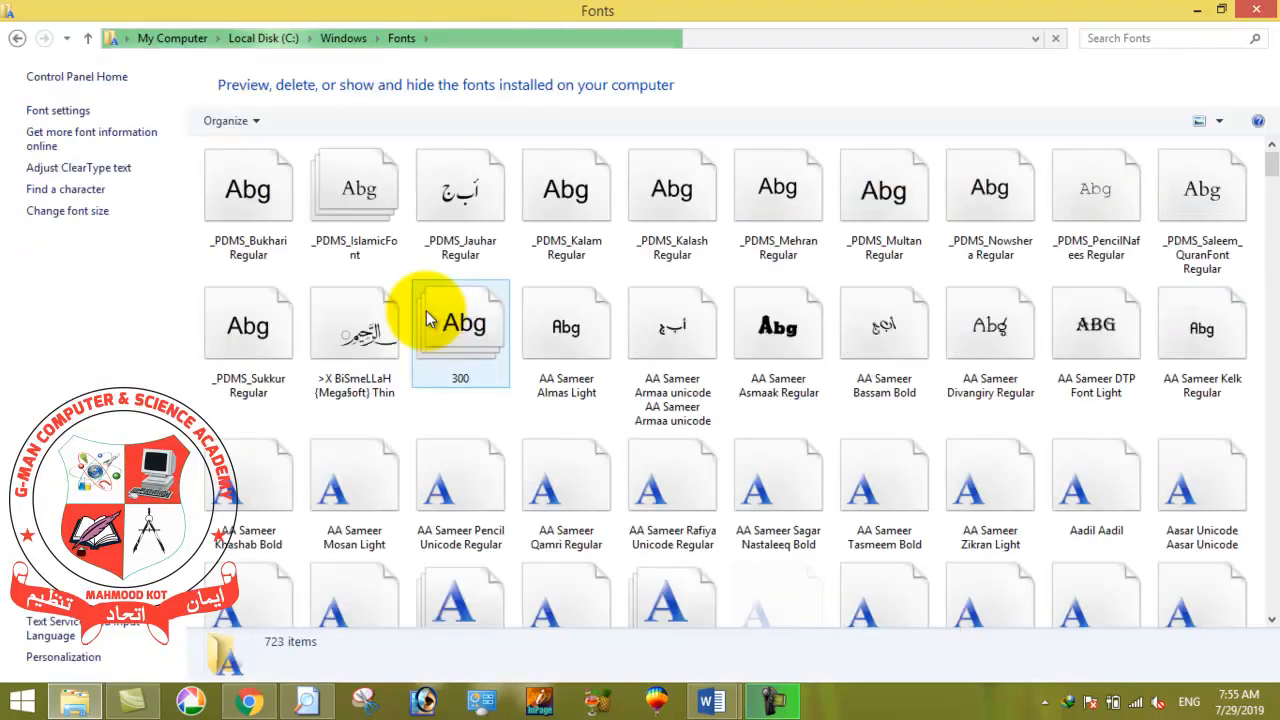
Step: Paste the copied fonts into the Fonts folder, replacing already installed ones for all current items
right_click(417, 423)
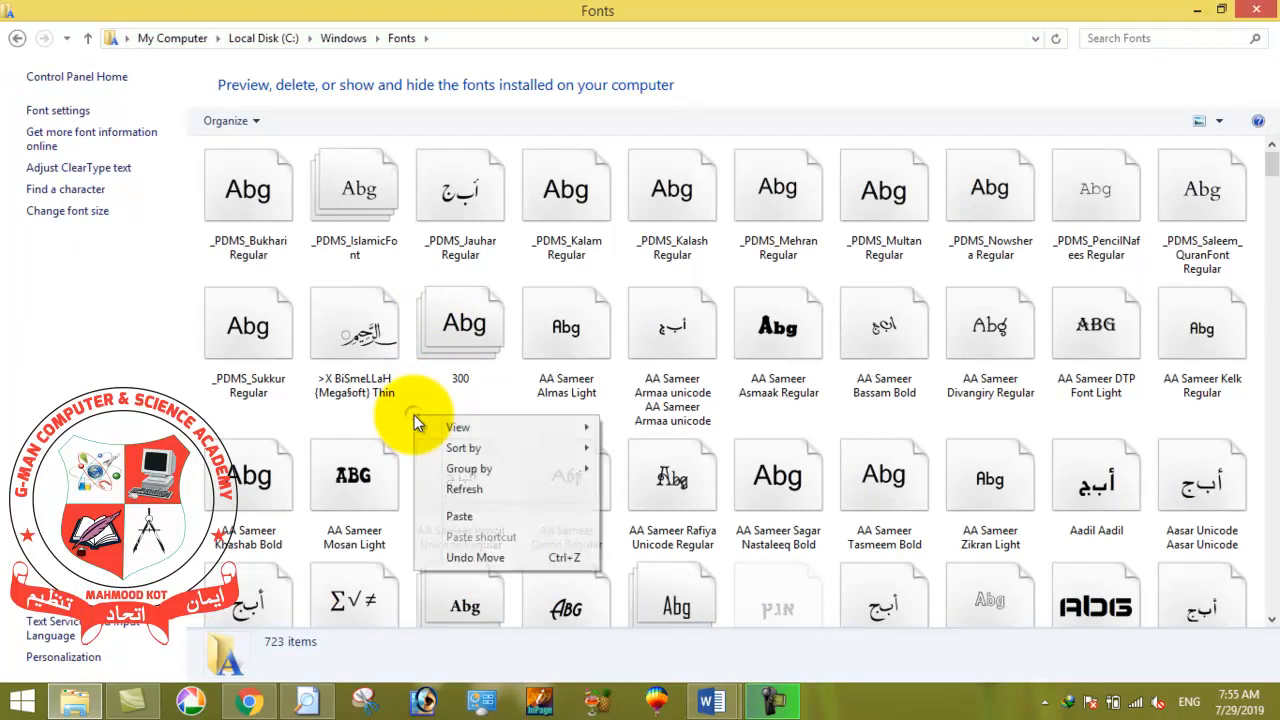
click(462, 516)
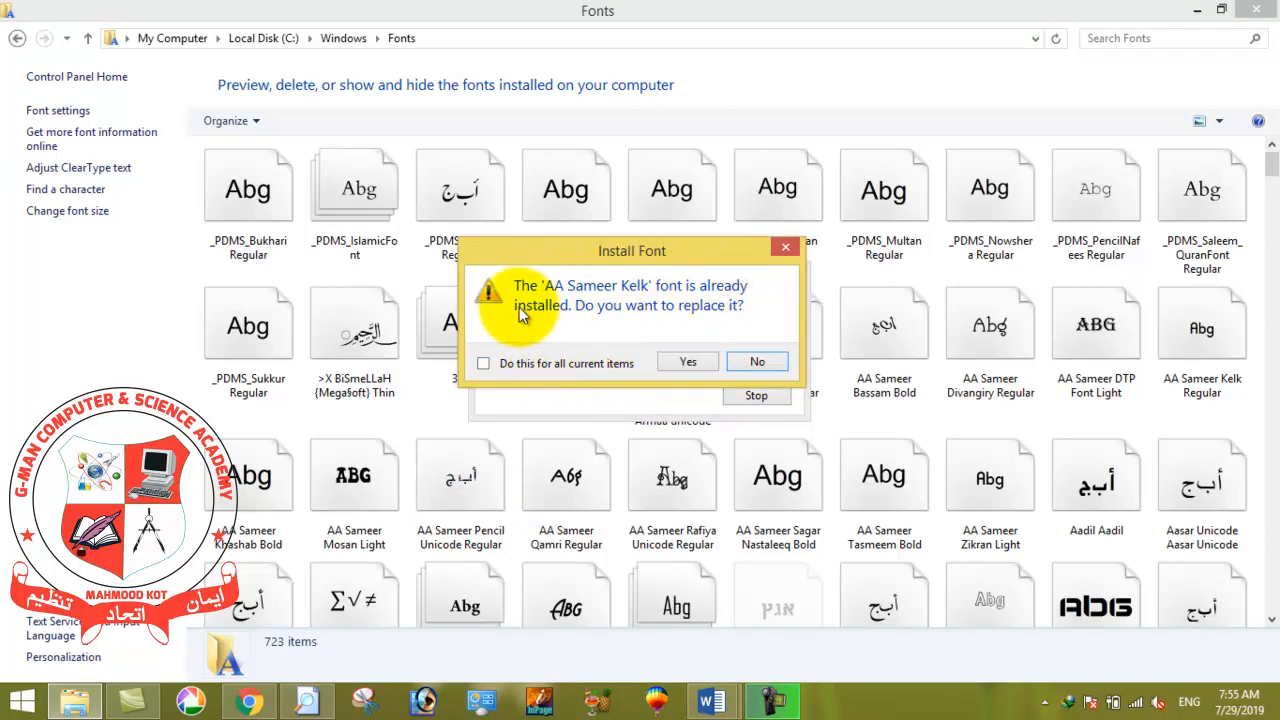
click(483, 364)
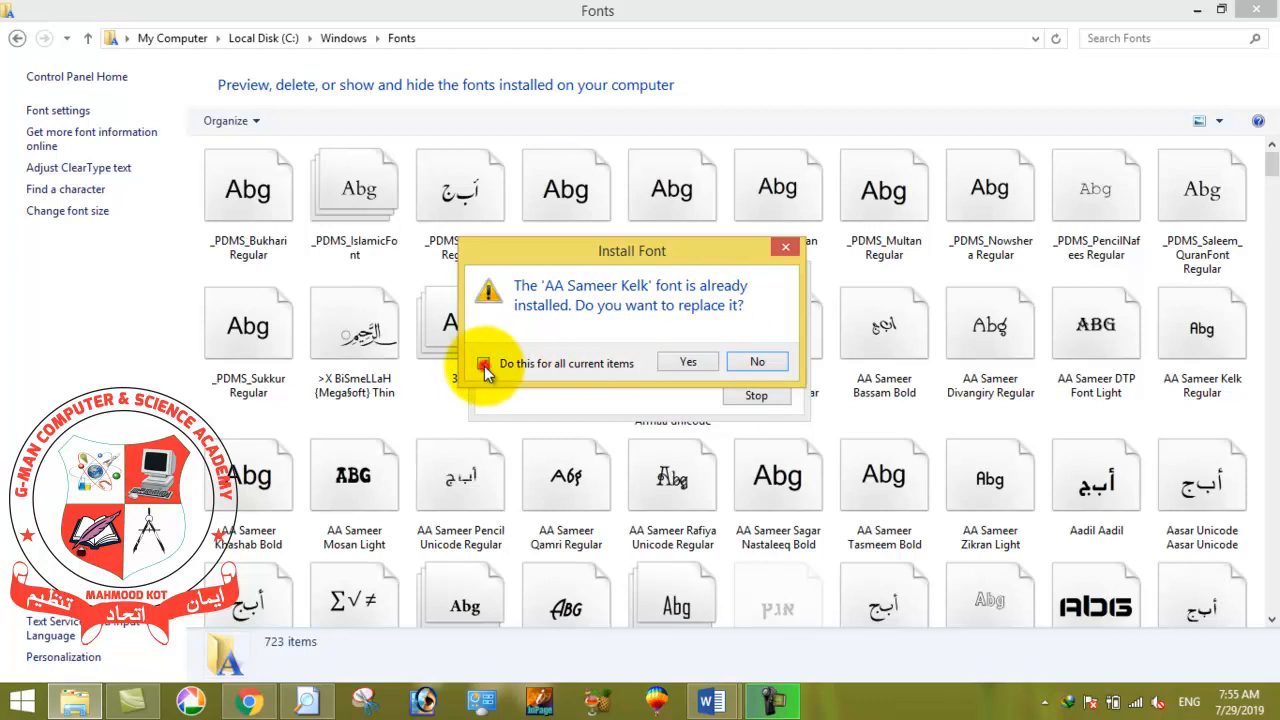
click(678, 366)
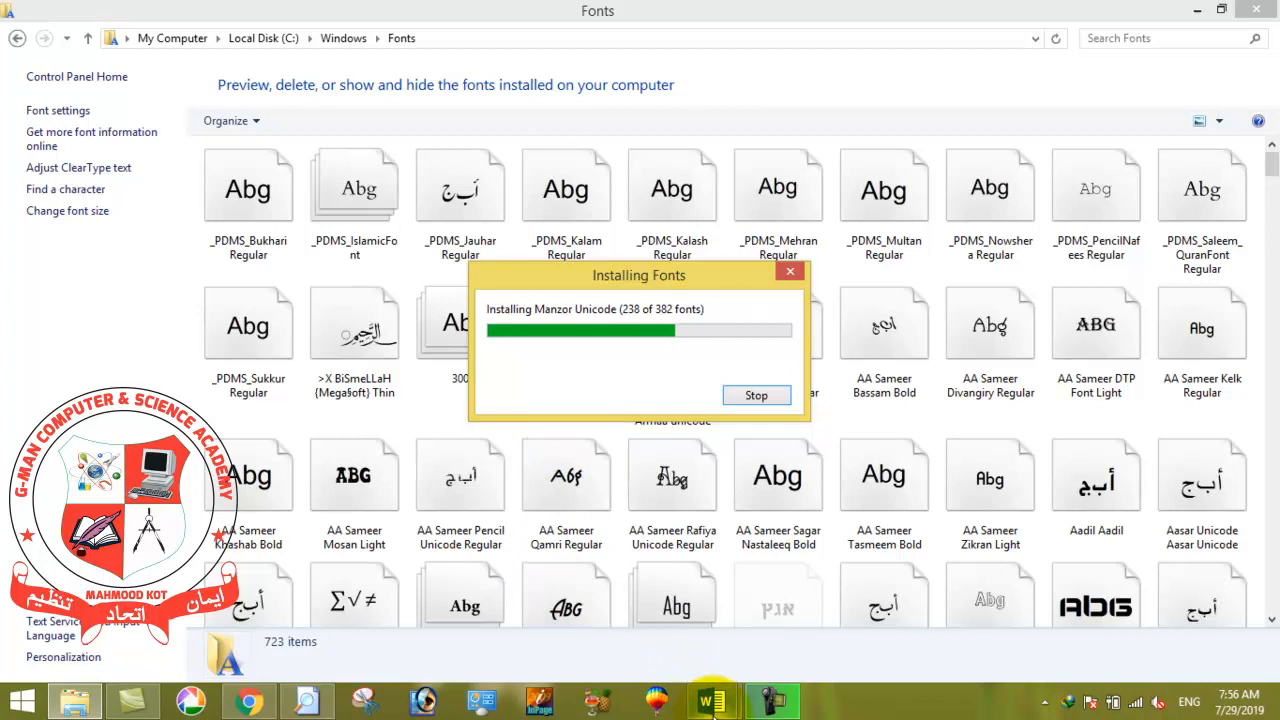
mouse_move(720, 710)
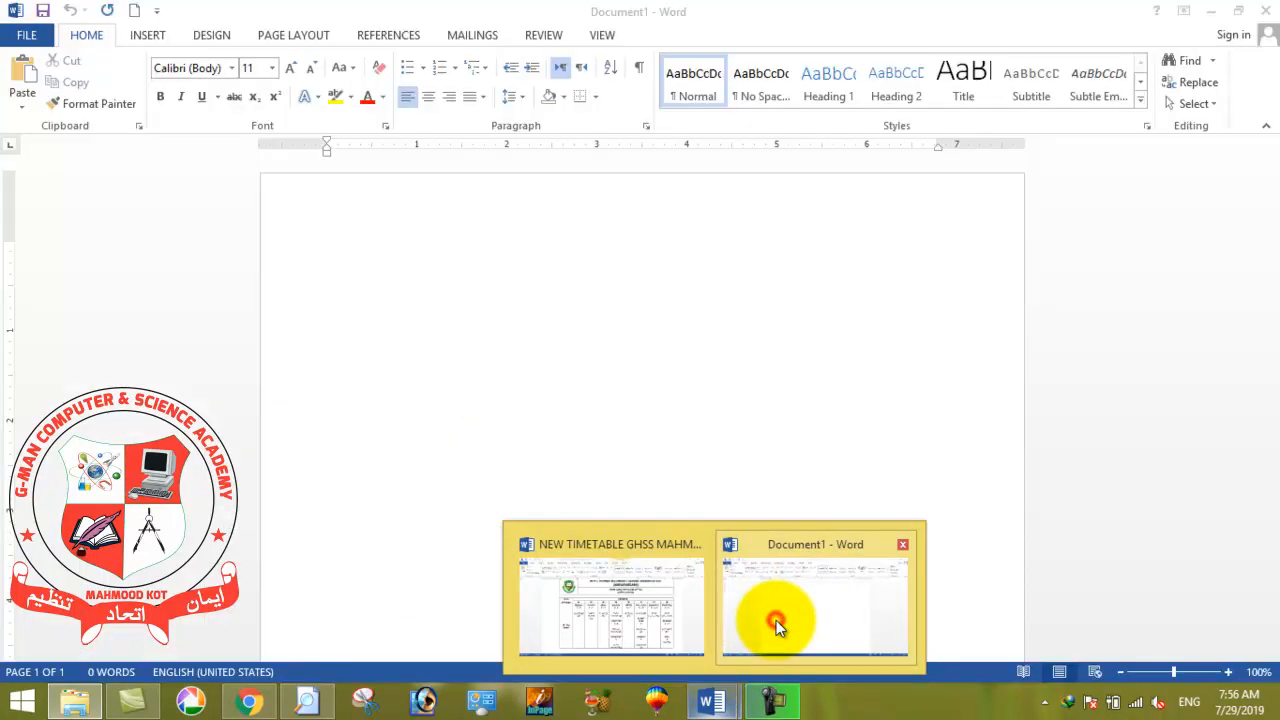
click(776, 620)
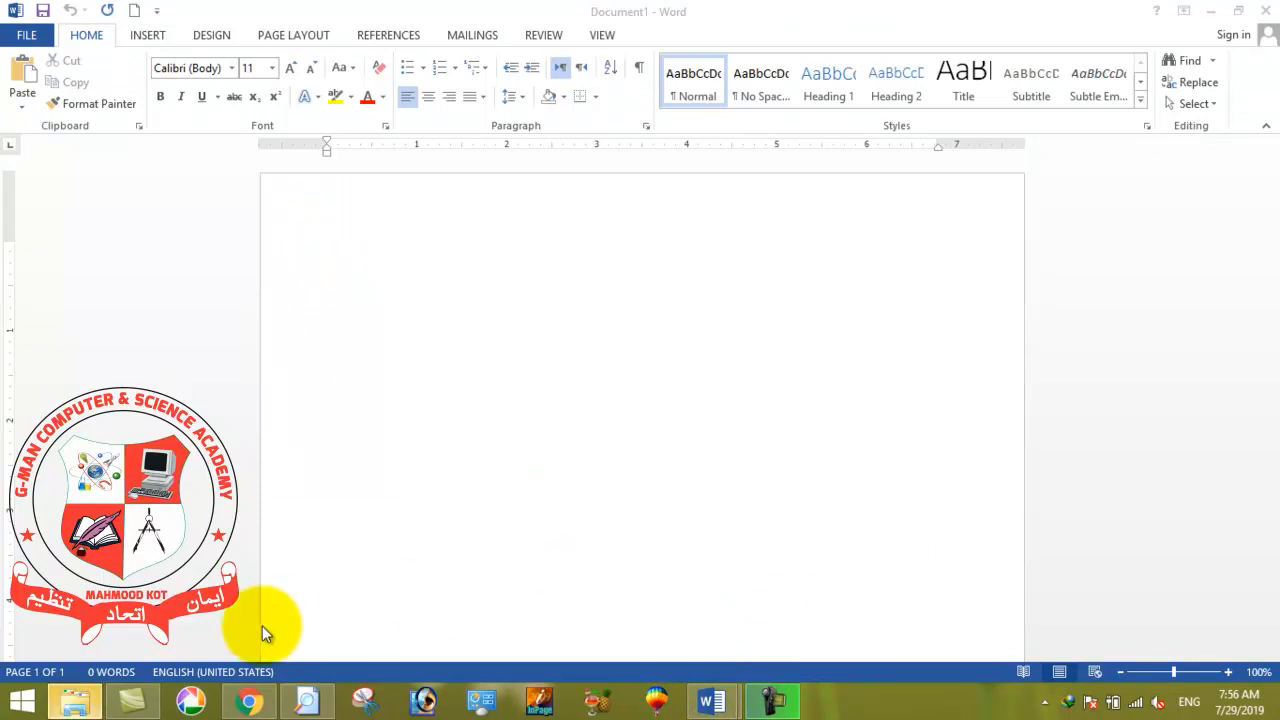
click(72, 698)
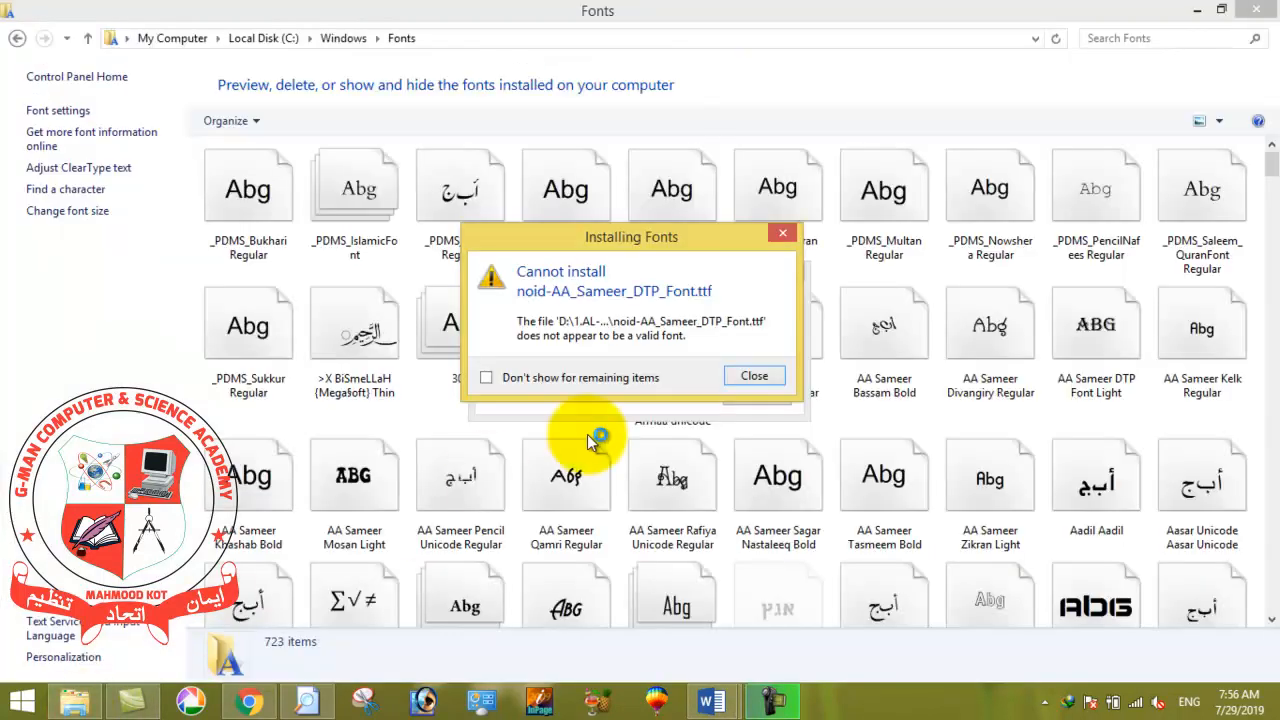
Step: Dismiss the invalid font warning for all remaining items and stop the font installation
click(493, 382)
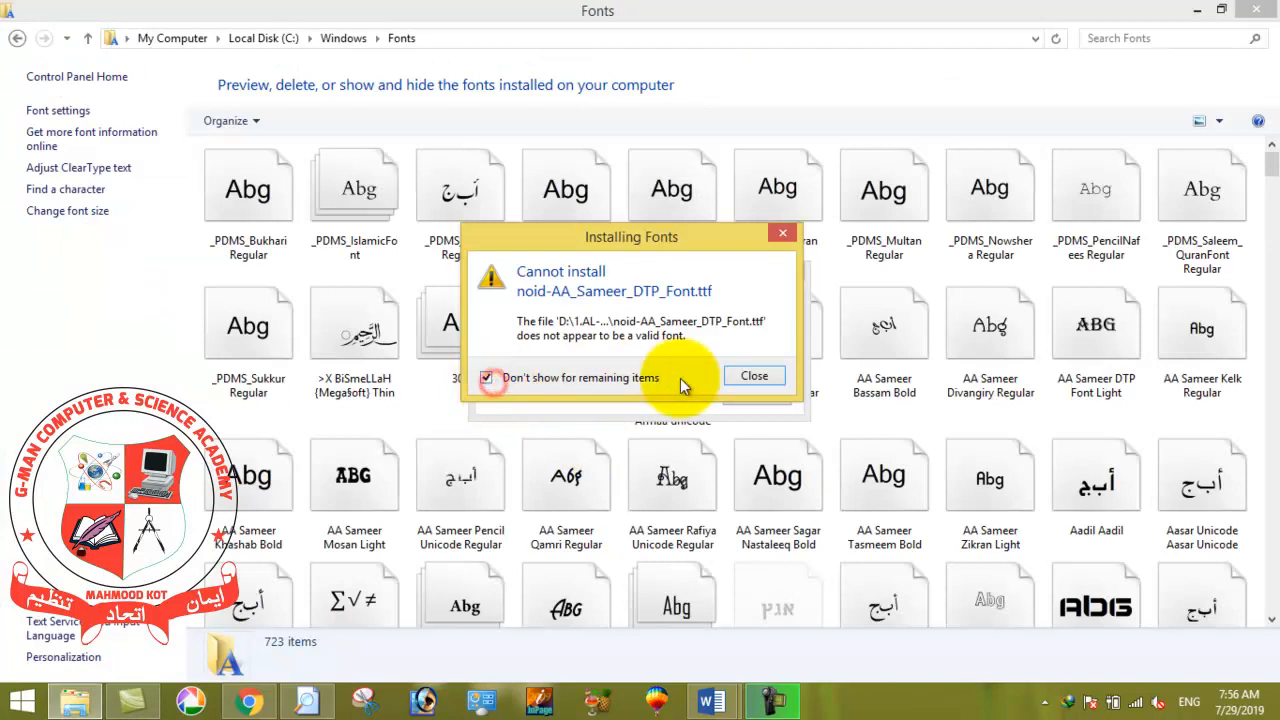
click(753, 376)
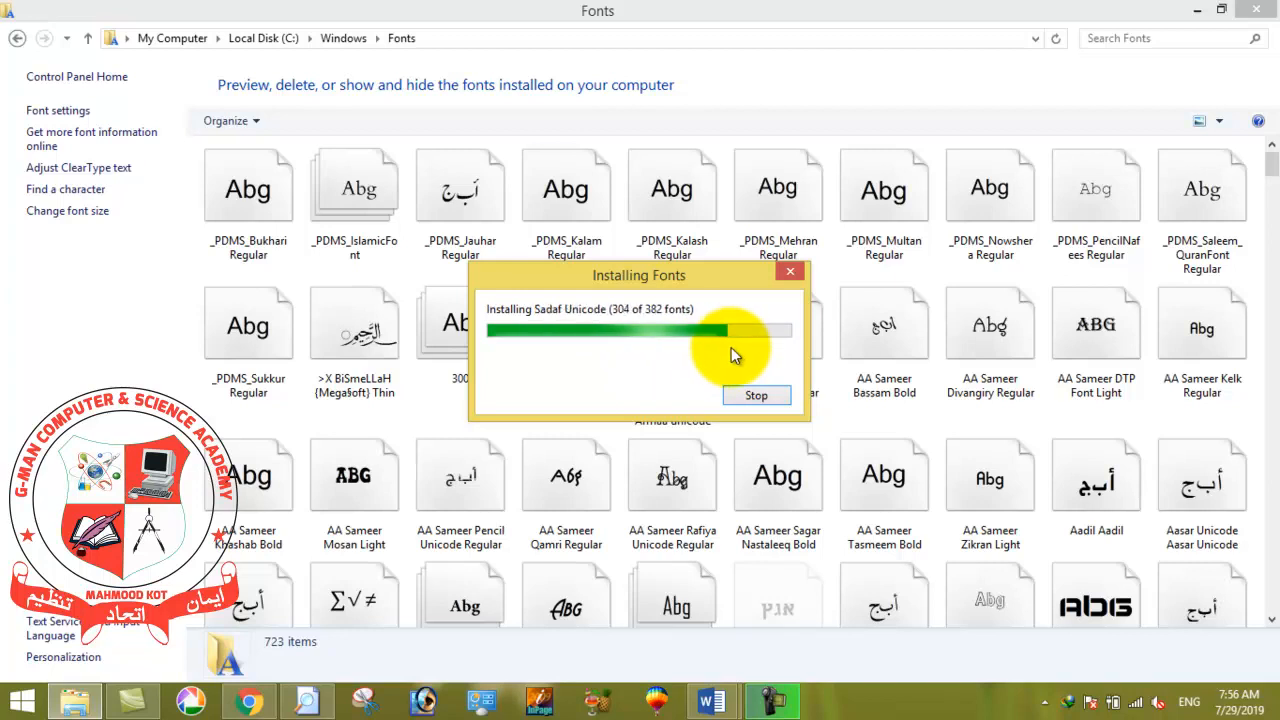
click(757, 395)
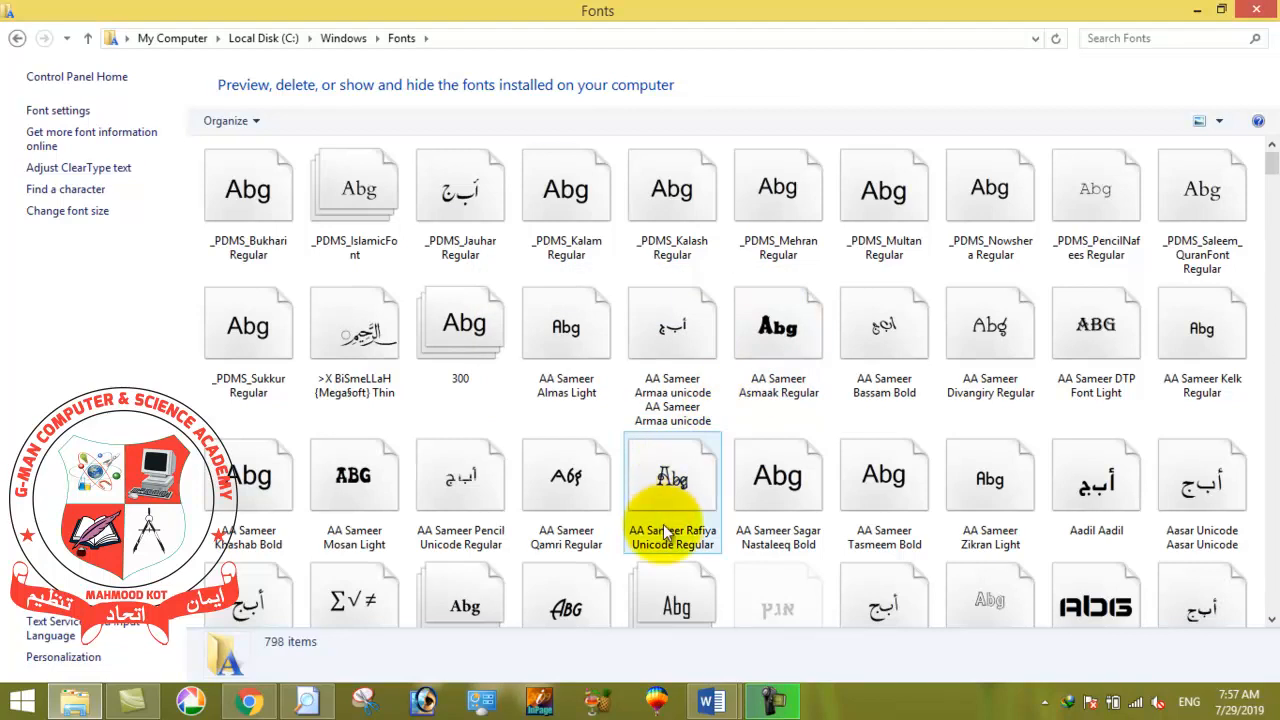
Step: Switch to the blank Document1 in Word and minimize the Fonts window
click(706, 713)
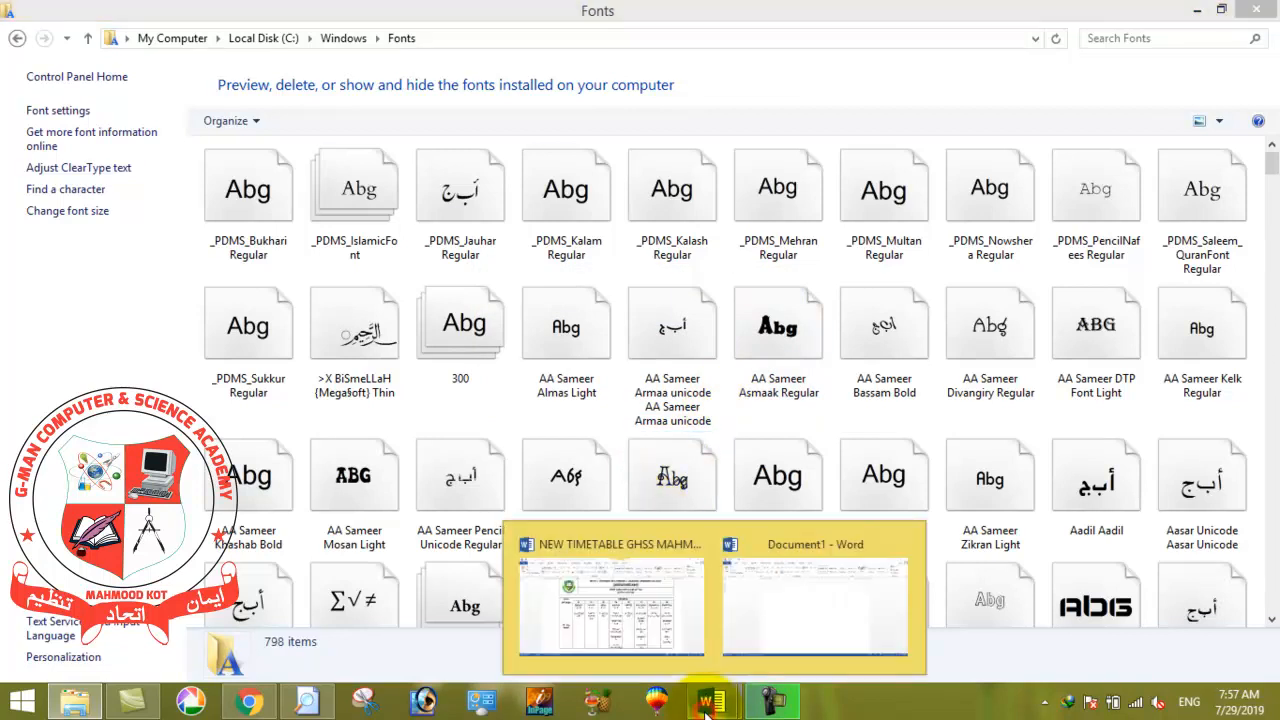
click(789, 608)
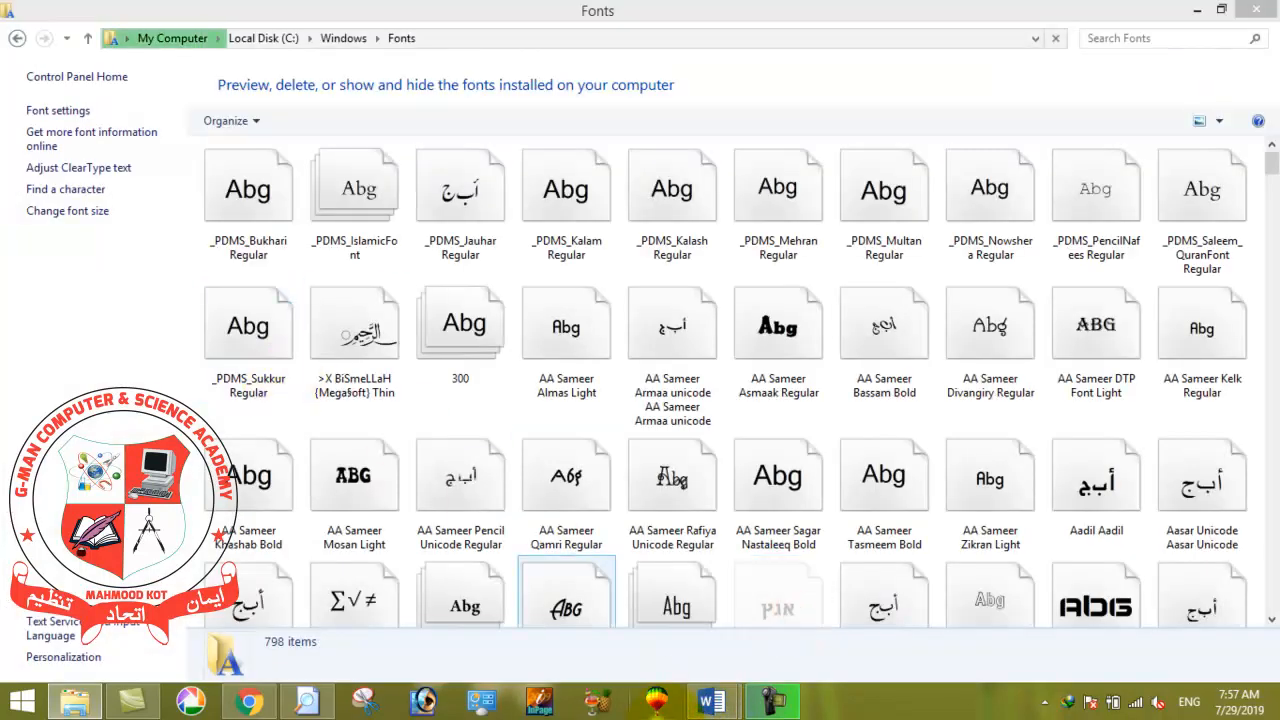
mouse_move(712, 708)
click(794, 610)
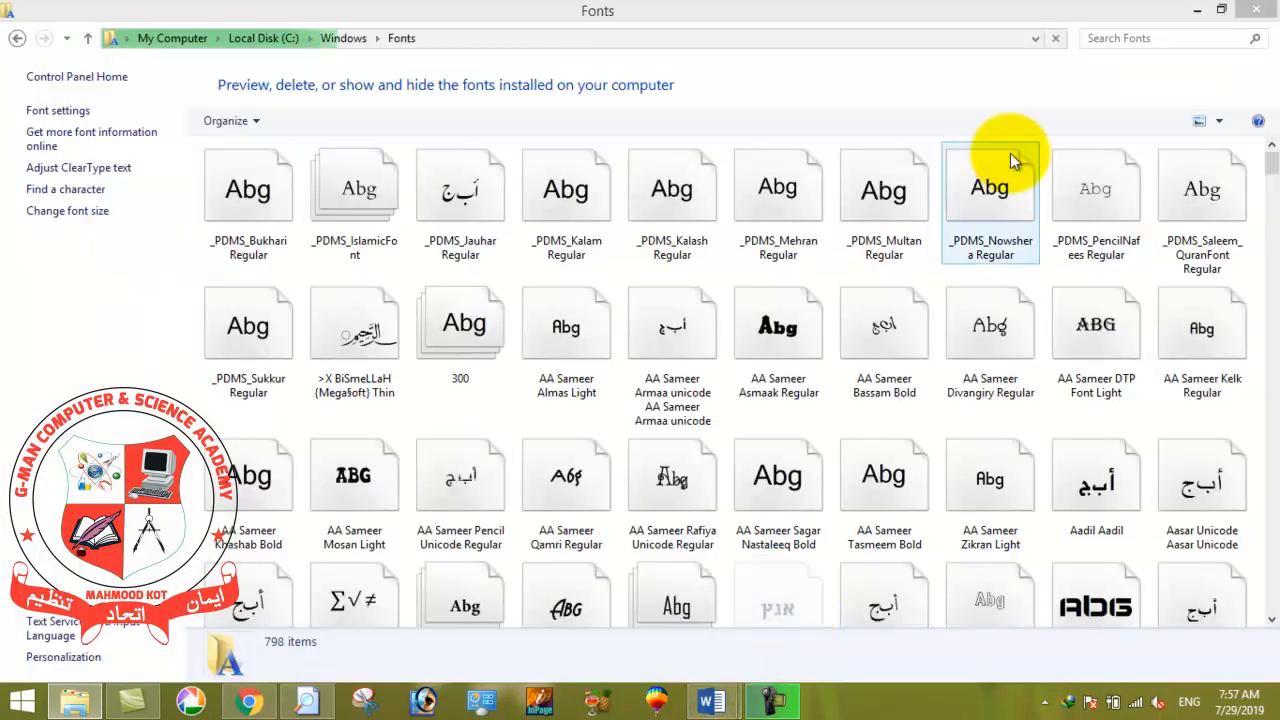
click(1197, 12)
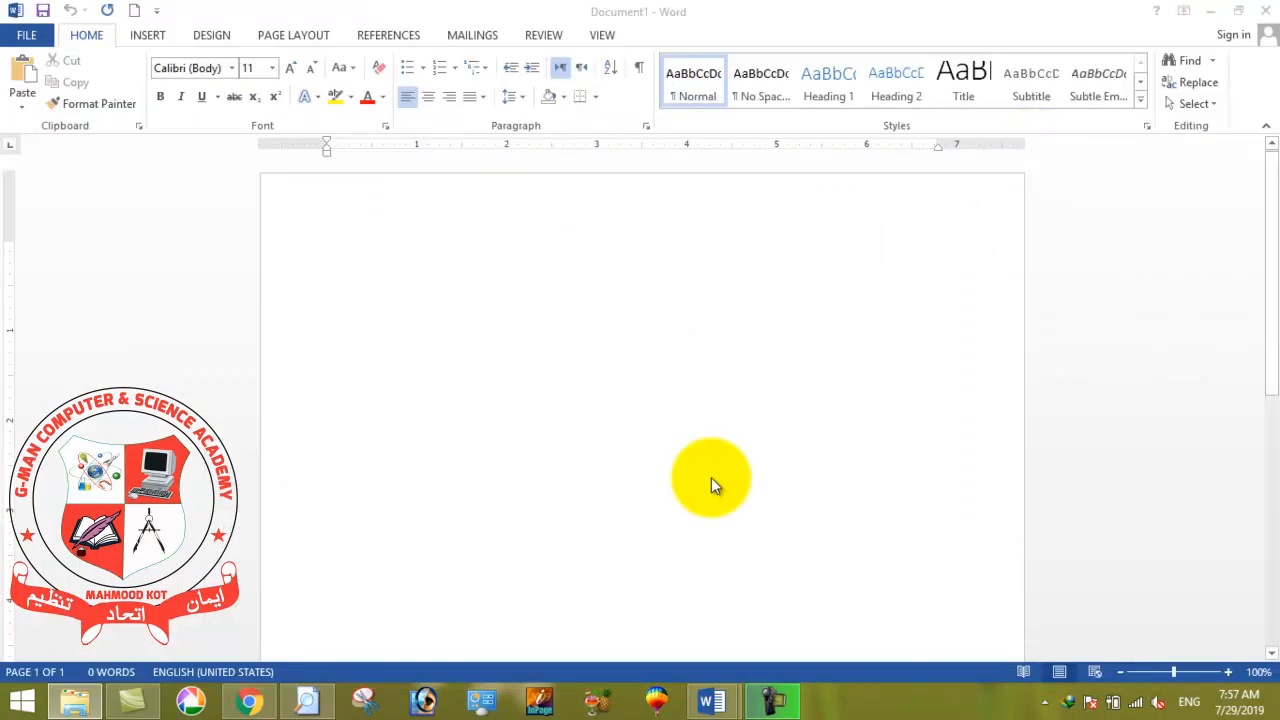
Step: Set the blank document's paragraph direction to right-to-left and switch the input language to Urdu (Pakistan)
click(349, 251)
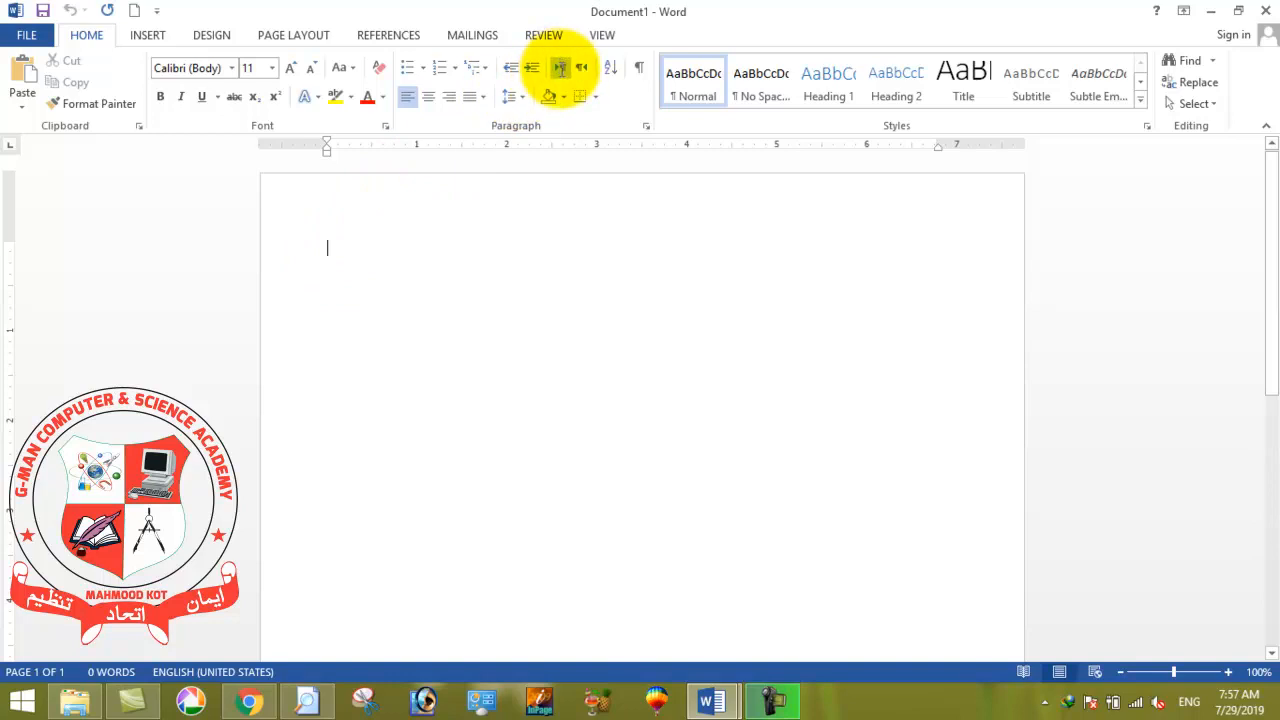
click(560, 67)
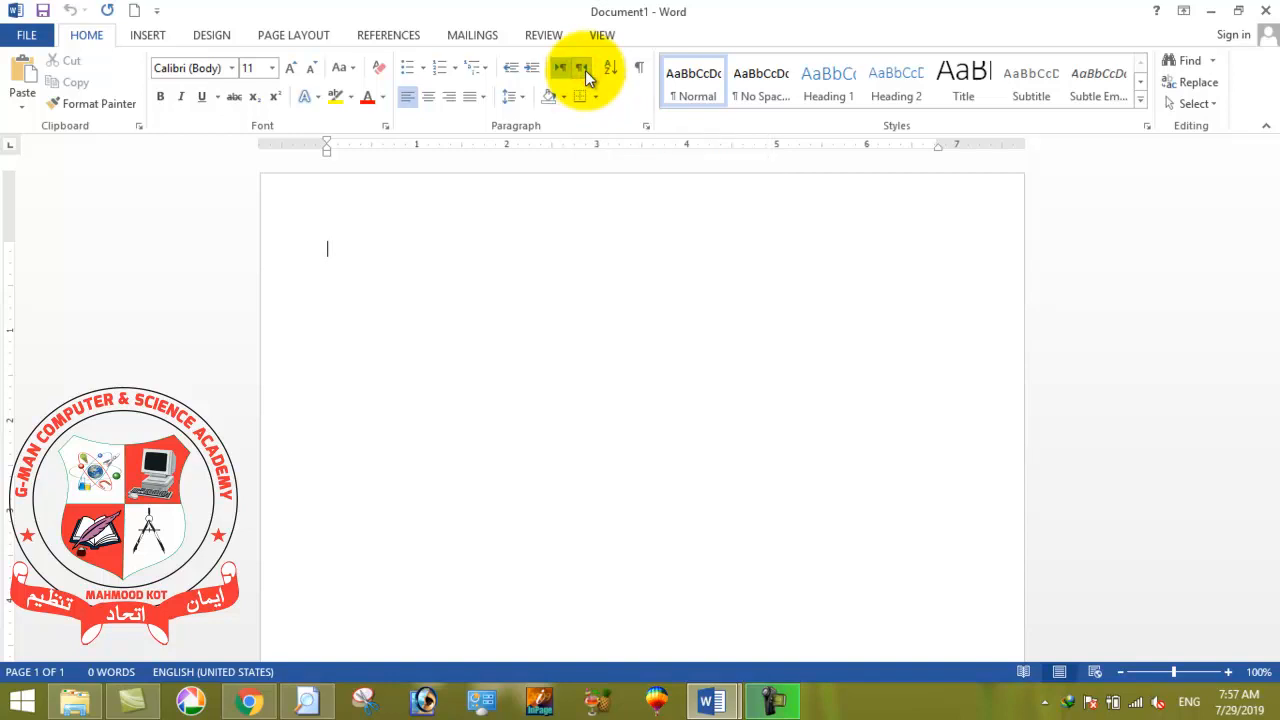
key(ctrl+Shift_R)
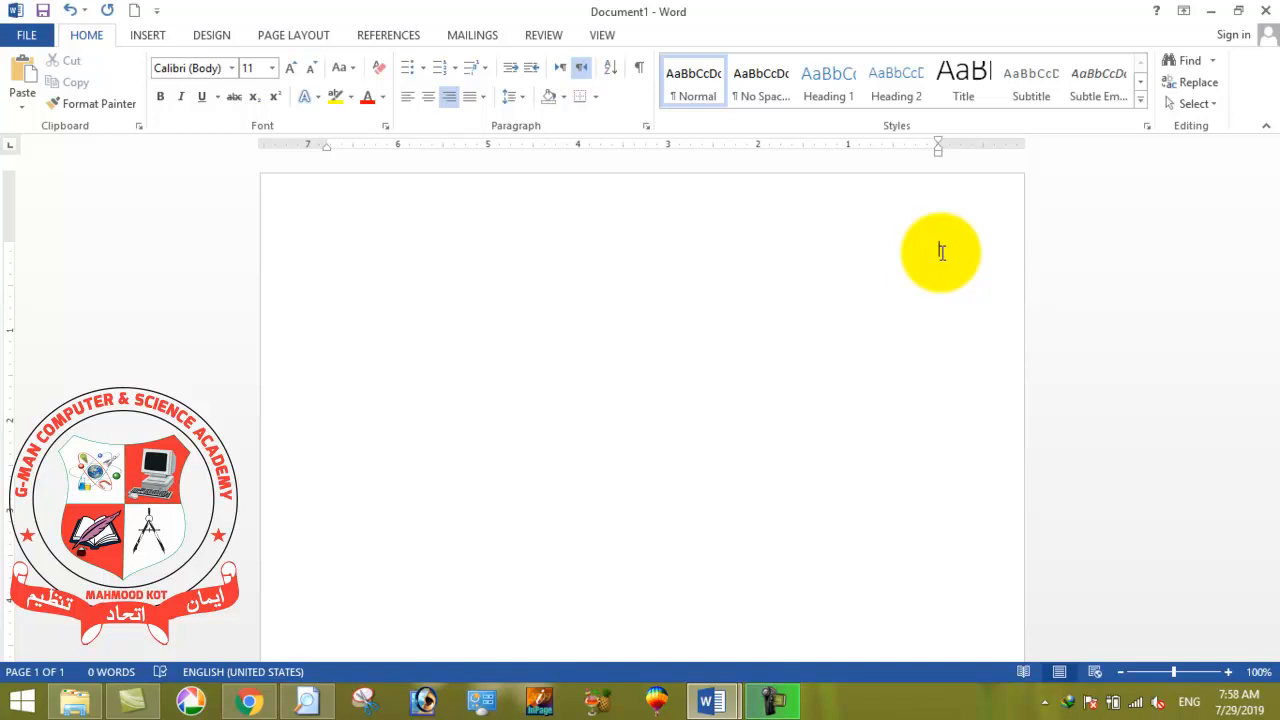
key(alt+shift)
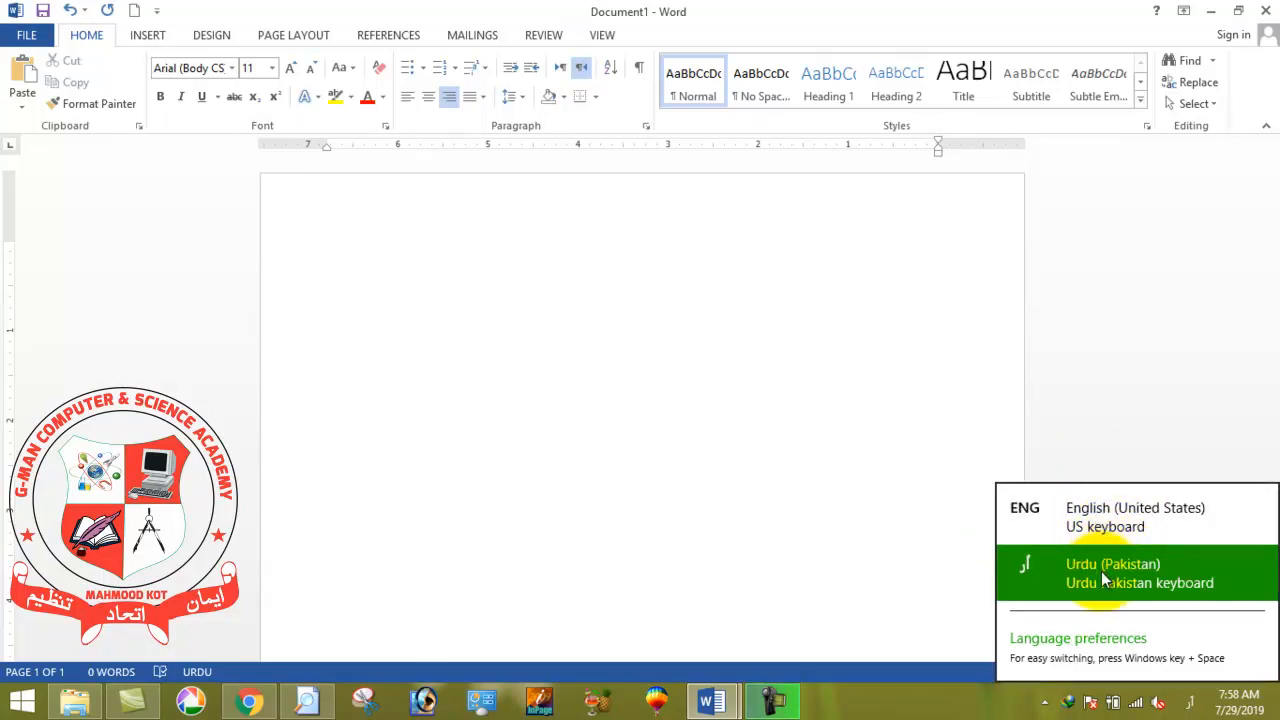
Step: Set the font to Jameel Noori Nastaleeq at size 12 for the start of the blank document
click(941, 254)
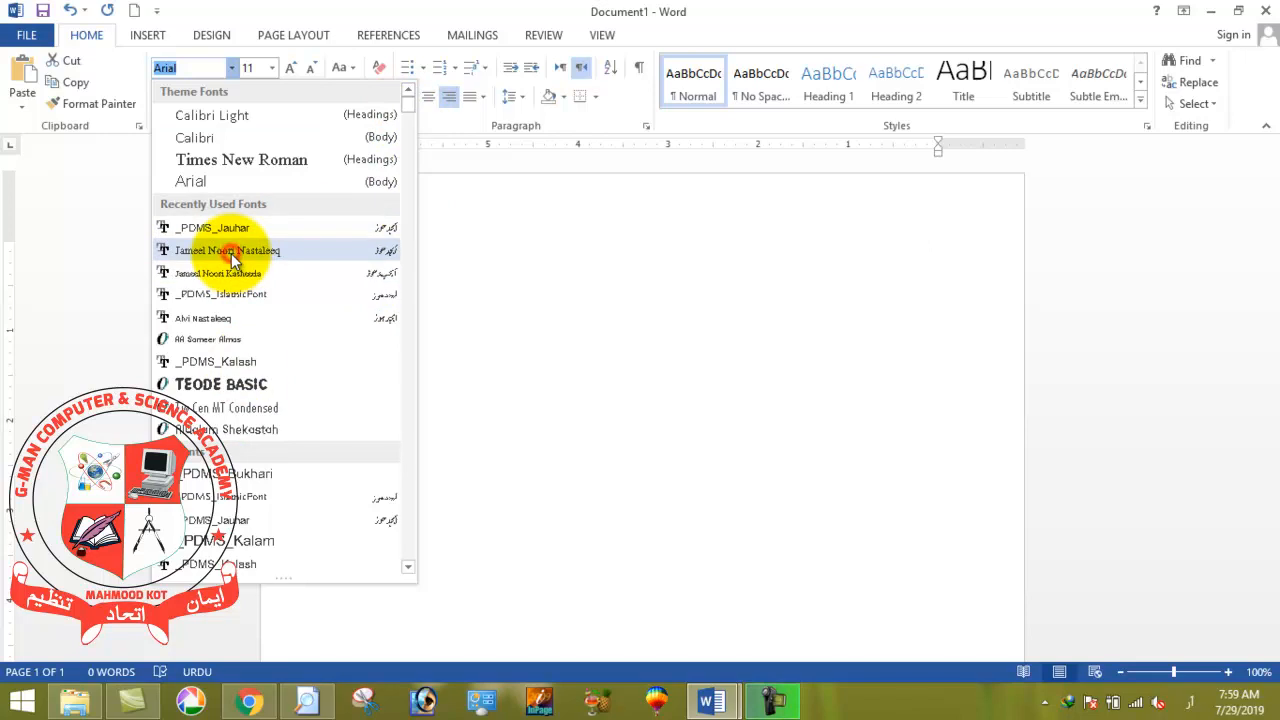
key(Escape)
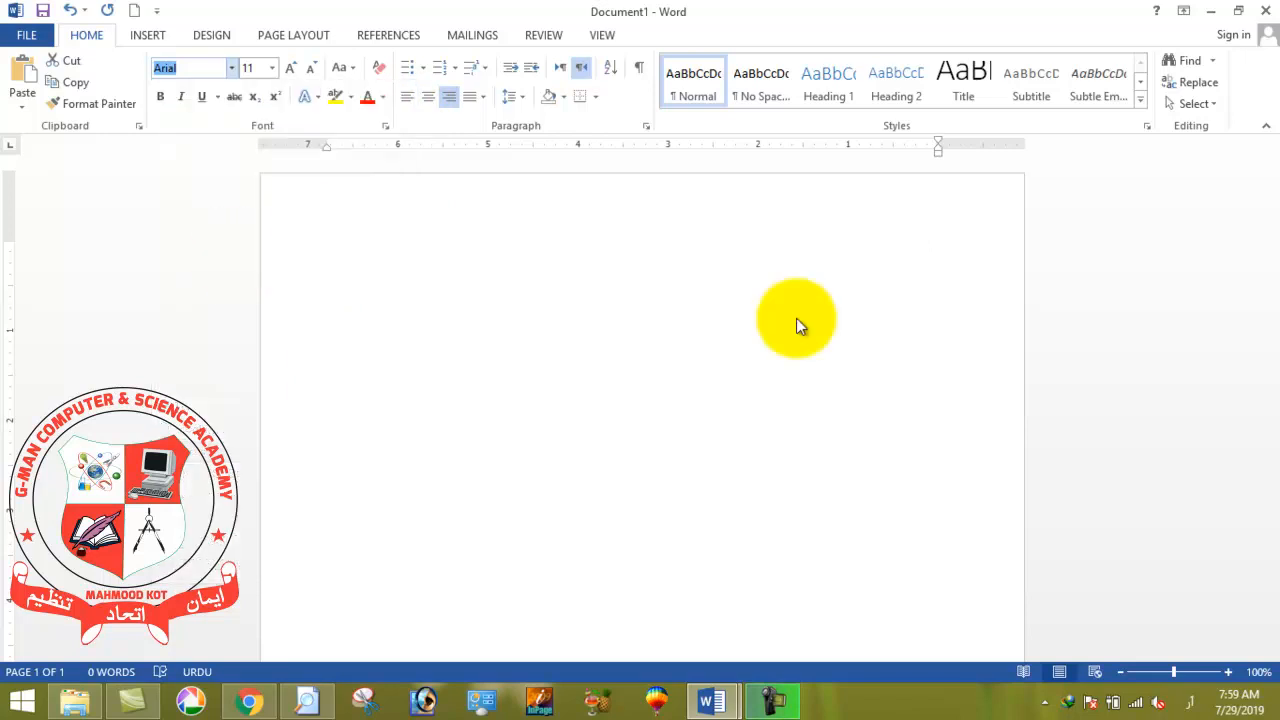
click(947, 243)
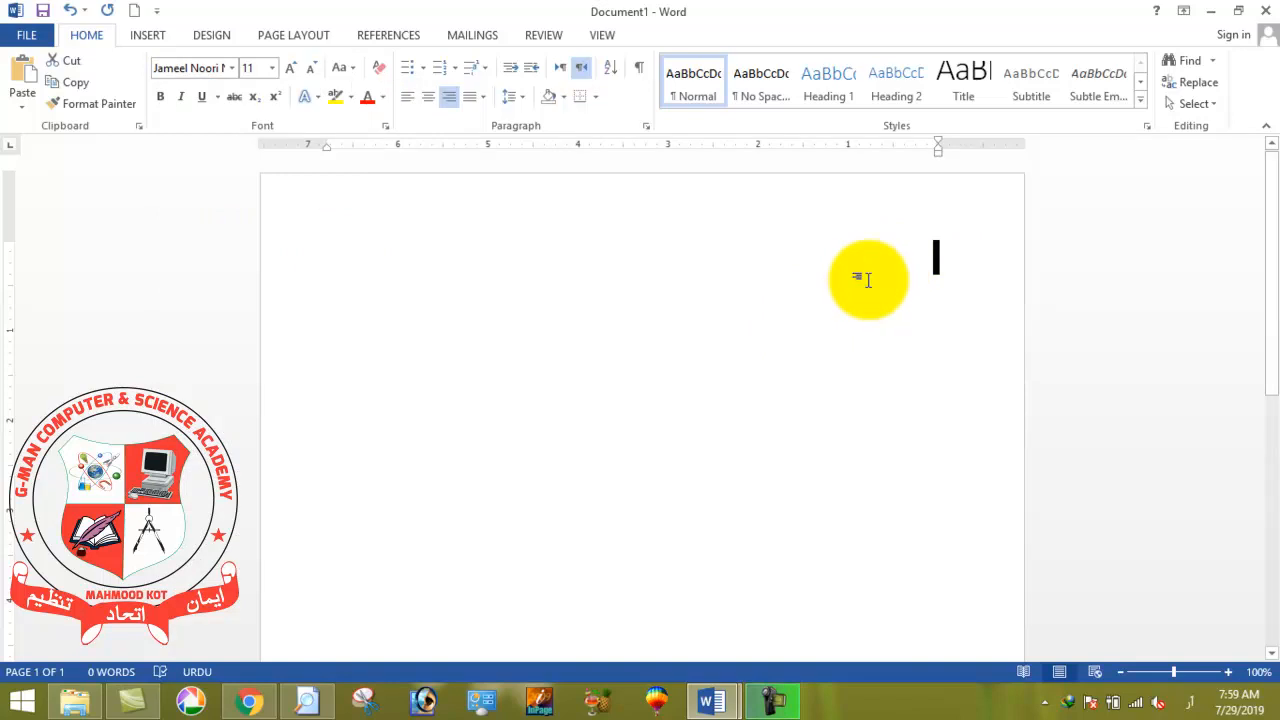
key(ctrl+shift+period)
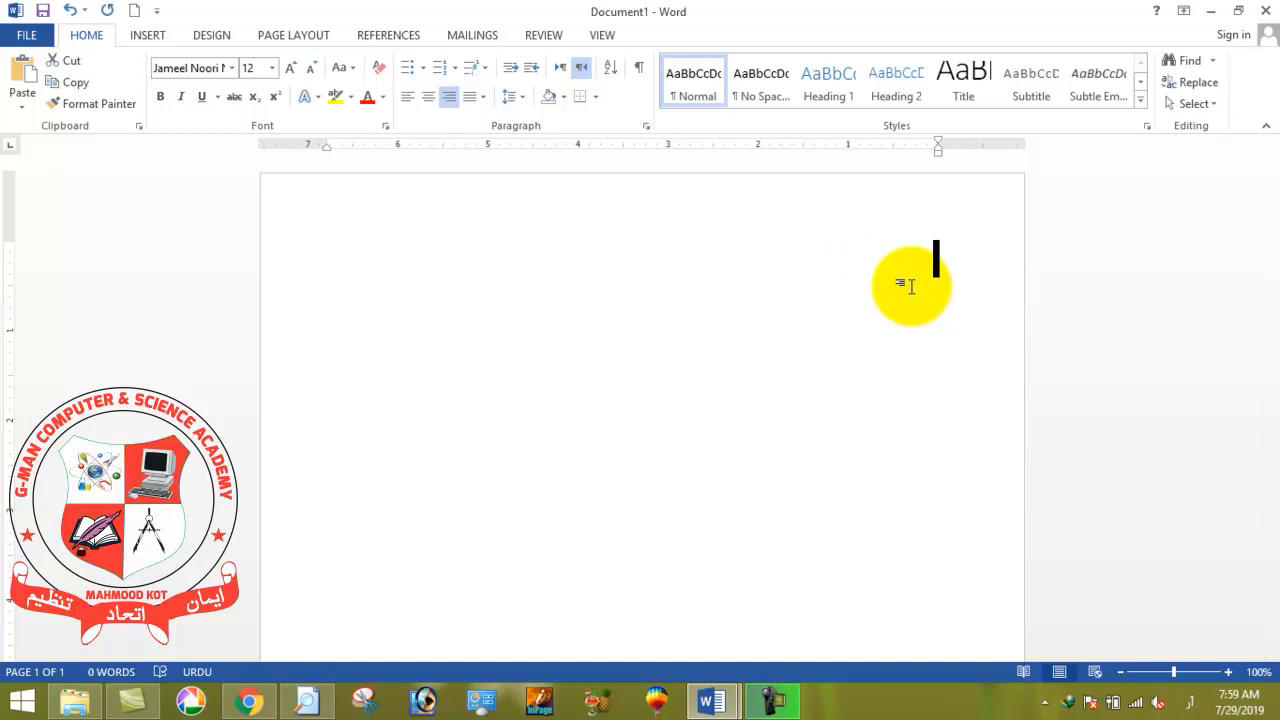
Step: Write the Urdu opening "جی مین کمپیوٹر اینڈ سائنس اکیڈمی میں آپ سب کو", correcting the spelling of "کمپیوٹر"
text(جی مین کمپیوٹر اینڈ)
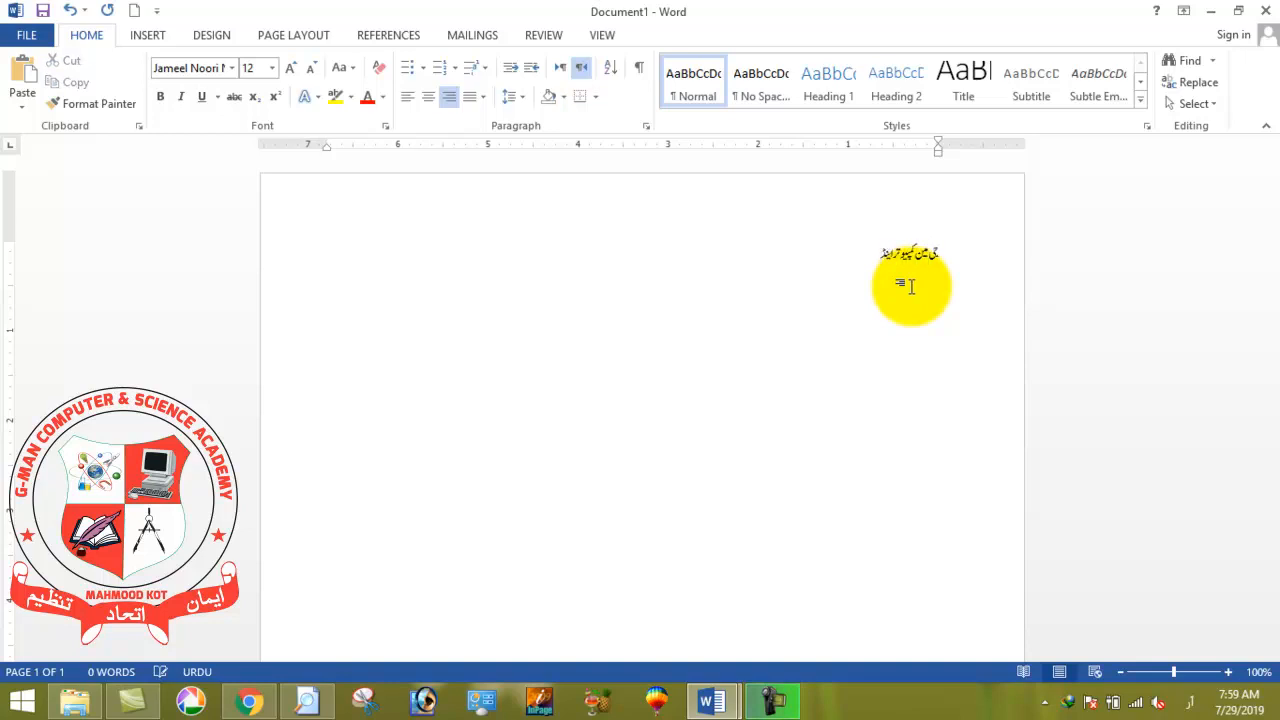
key(BackSpace)
key(BackSpace)
key(BackSpace)
key(BackSpace)
key(BackSpace)
key(BackSpace)
text(ٹر اینڈ سائنس اکیڈمی میں آپ سب کو)
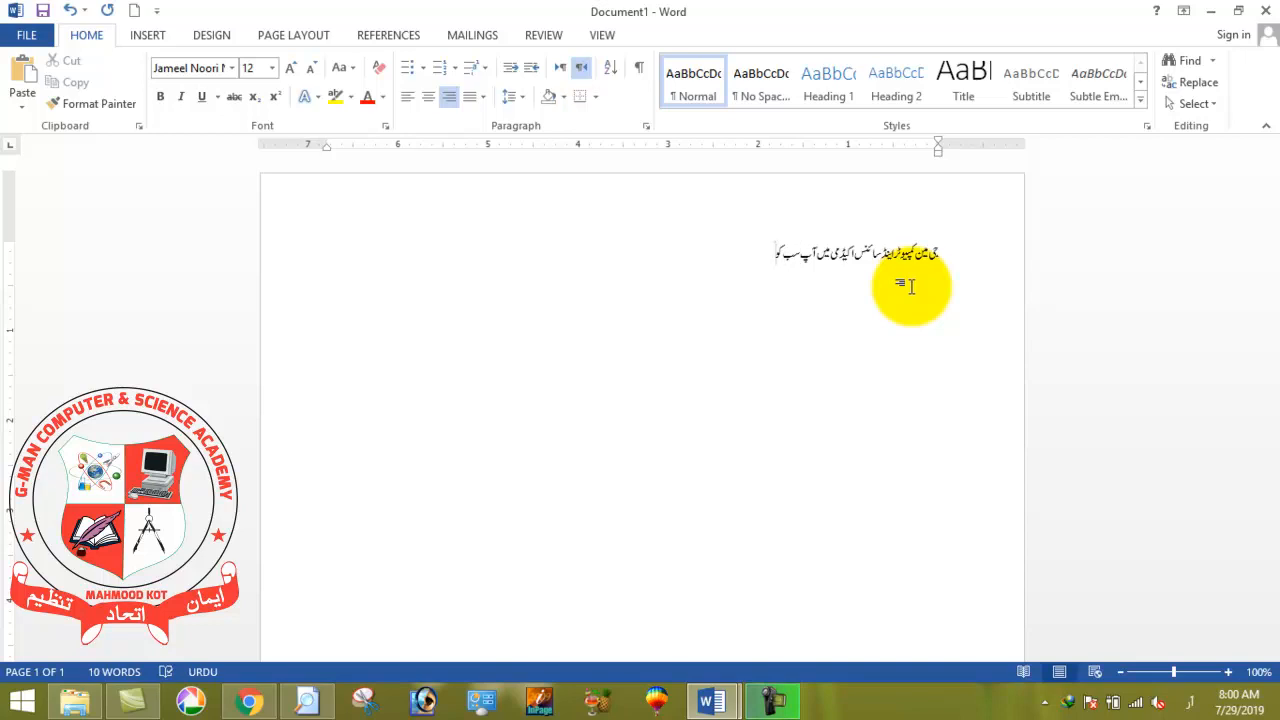
Step: Finish the first sentence with the English word "welcome" followed by the Urdu "کہتا ہوں۔", switching the input language for each
key(alt+shift)
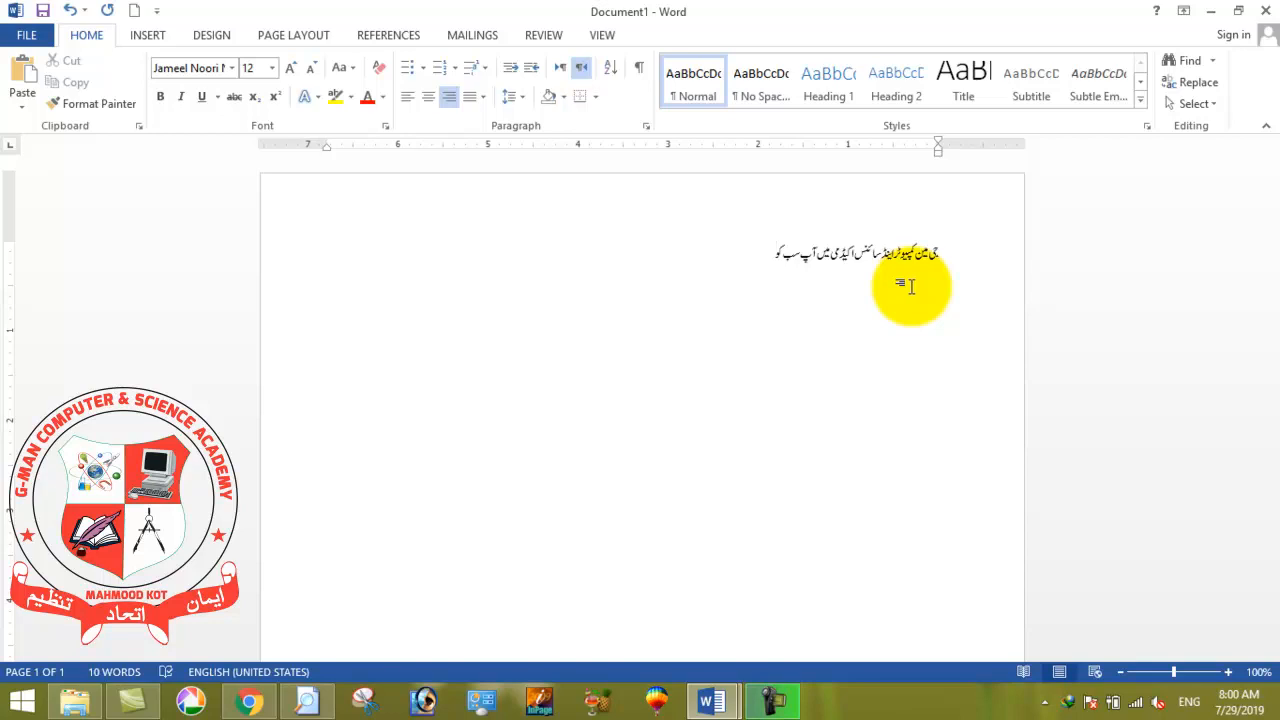
text(welcome)
key(alt+shift)
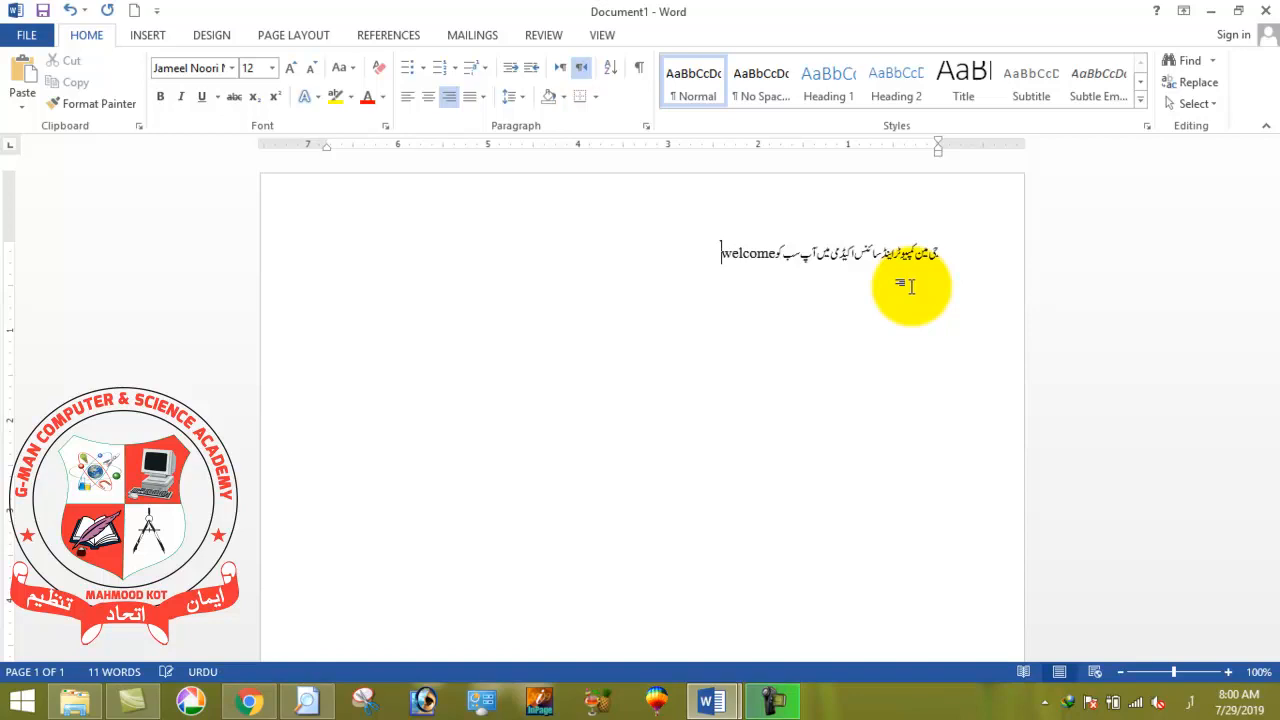
text(کہتا ہوں۔)
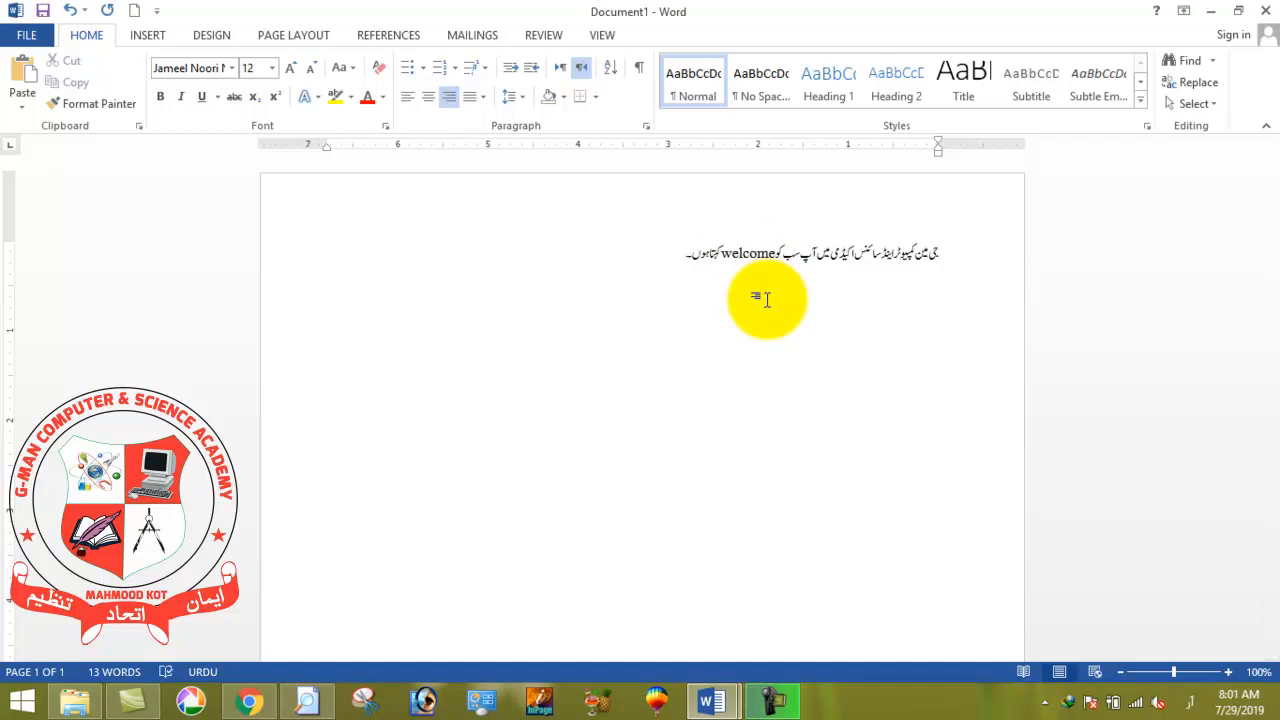
Step: Begin the second Urdu sentence with "اس اکیڈمی میں آپ کو ہم مختلف مضامین کے"
text(اس ک)
text(یڈمی)
text( میں آپ)
text( کو ہم محنت)
text(لف مضامین کے)
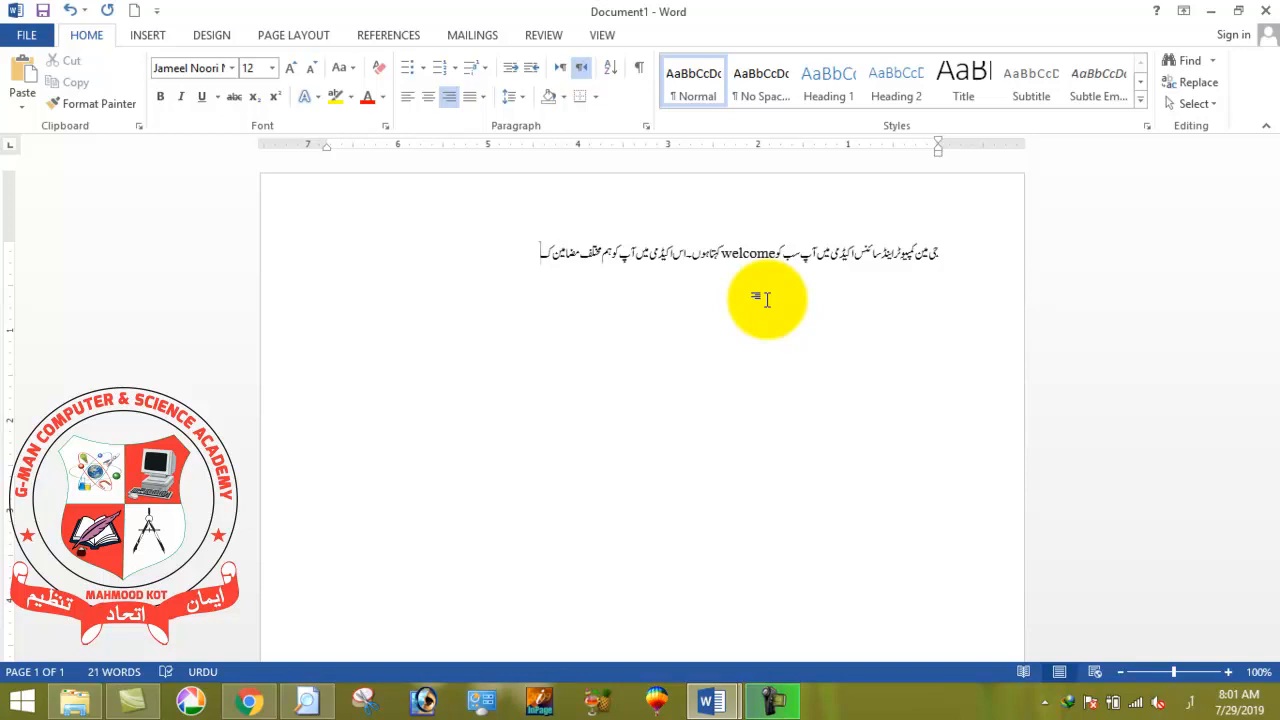
text(ے)
Step: Continue the sentence with English "lectures", Urdu "کی" and English "videos", switching the input language for each word
key(alt+shift)
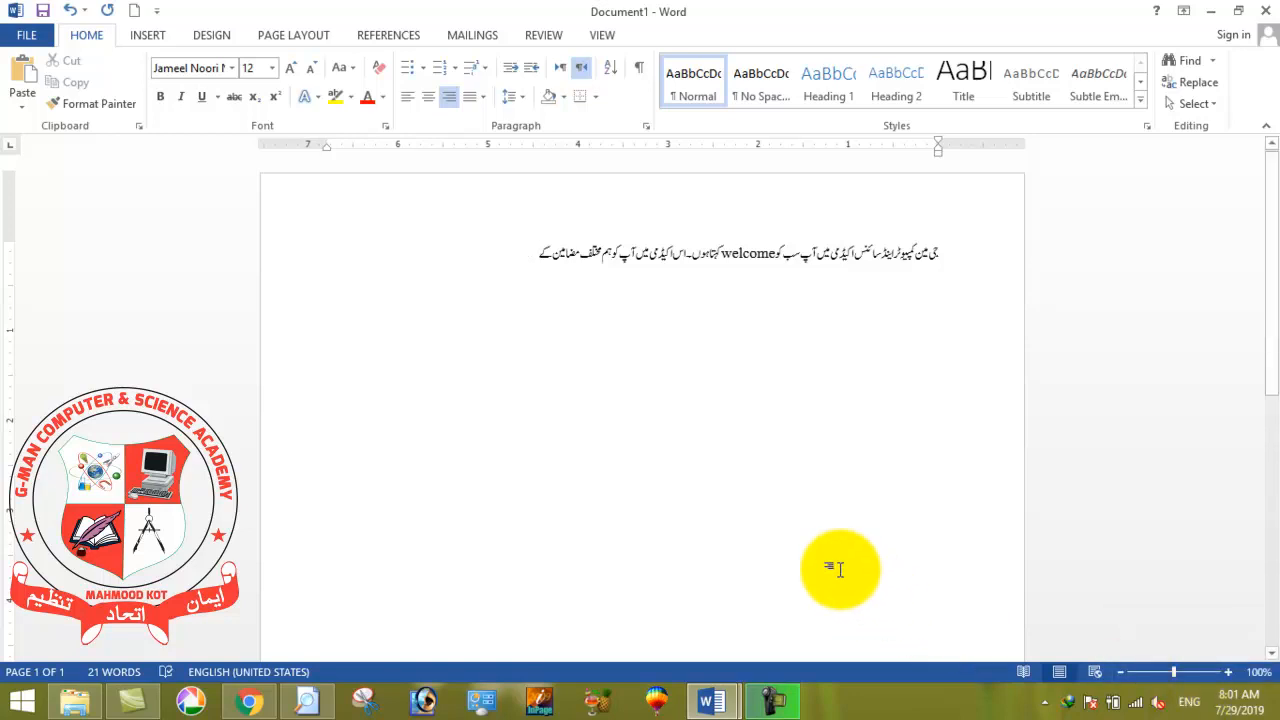
text(lectures)
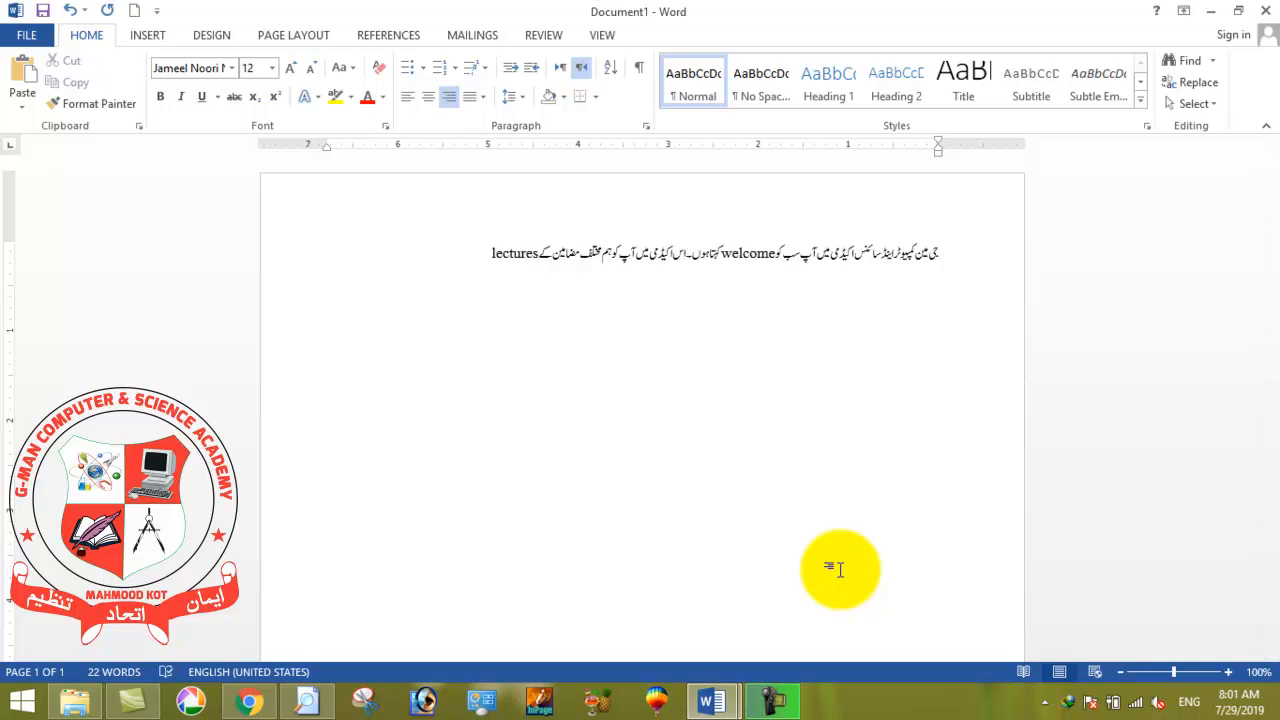
key(alt+shift)
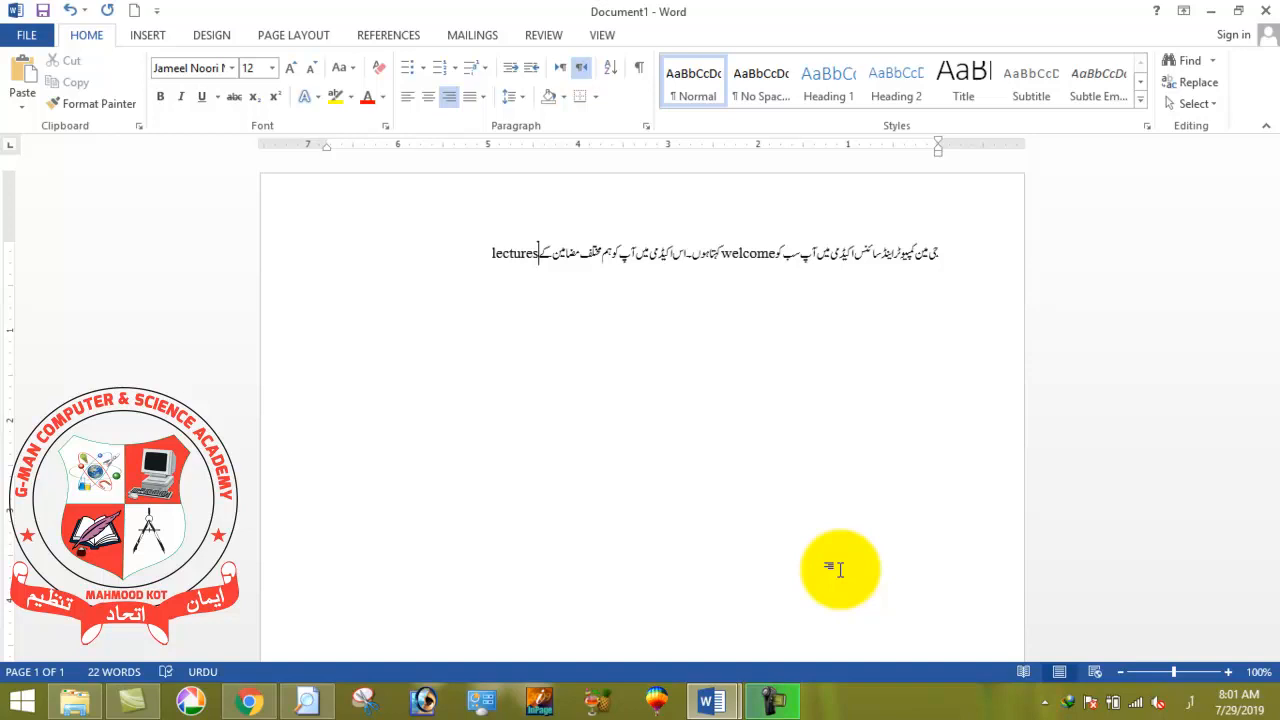
text(کی)
key(alt+shift)
text(videos)
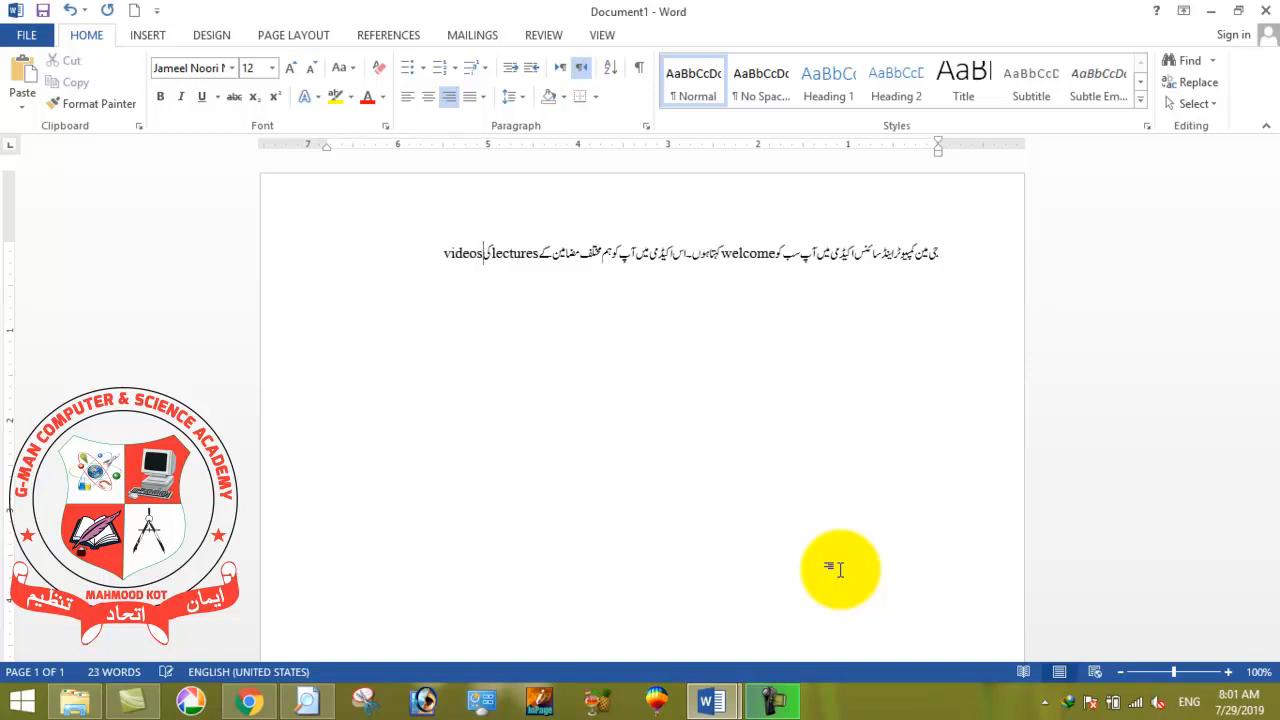
Step: Add Urdu "بنا کر", English "YouTube" and Urdu "پر" to the sentence, switching the input language between them
key(alt+shift)
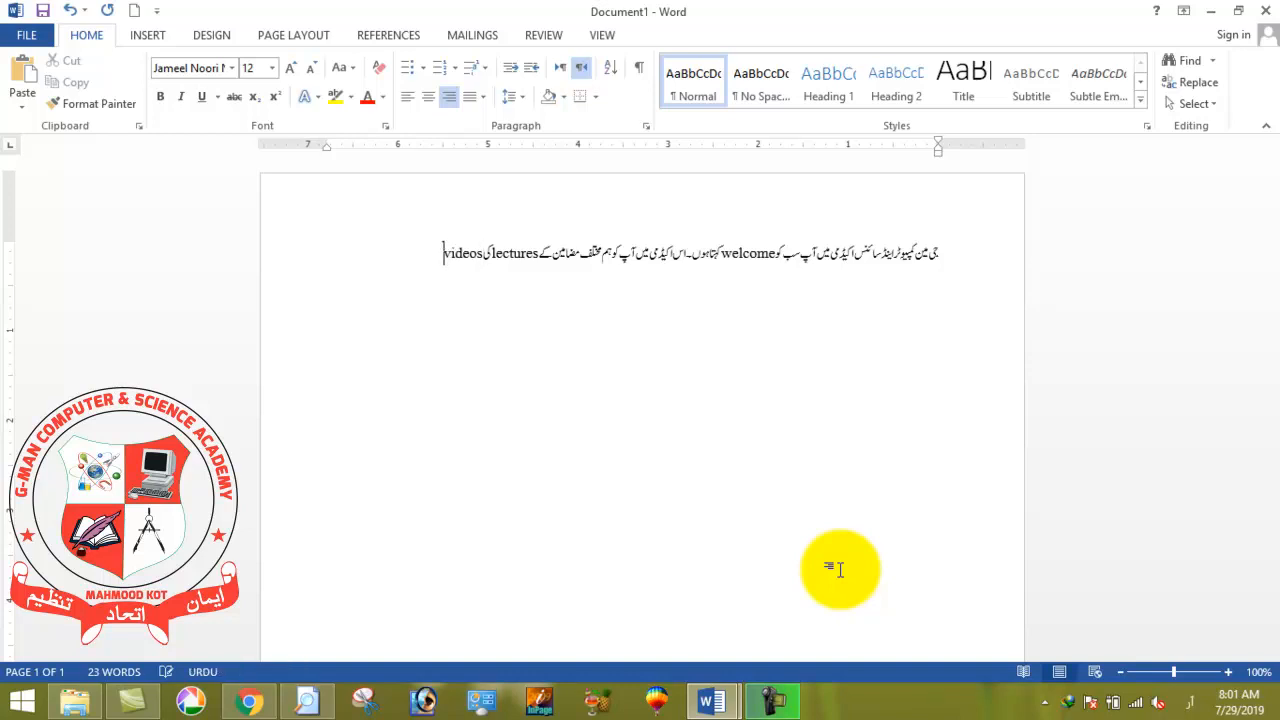
text(بنا کر)
key(alt+shift)
text(YouTube)
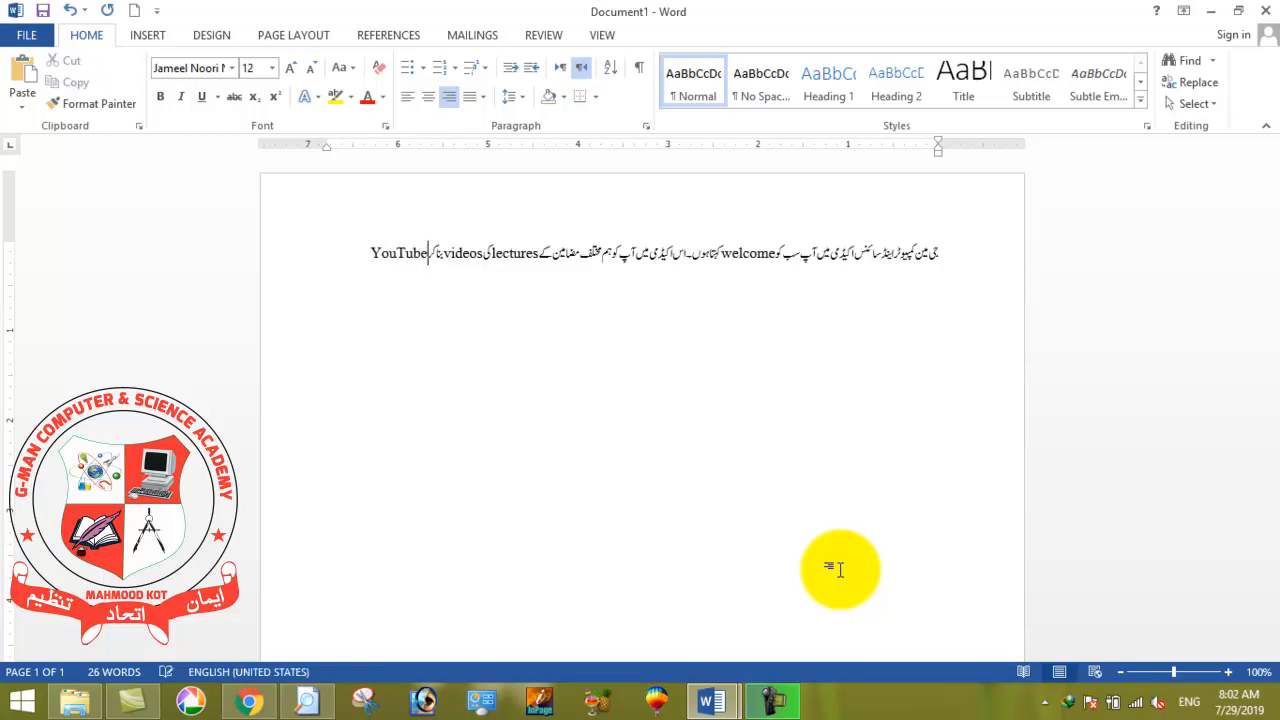
key(alt+shift)
text(پر)
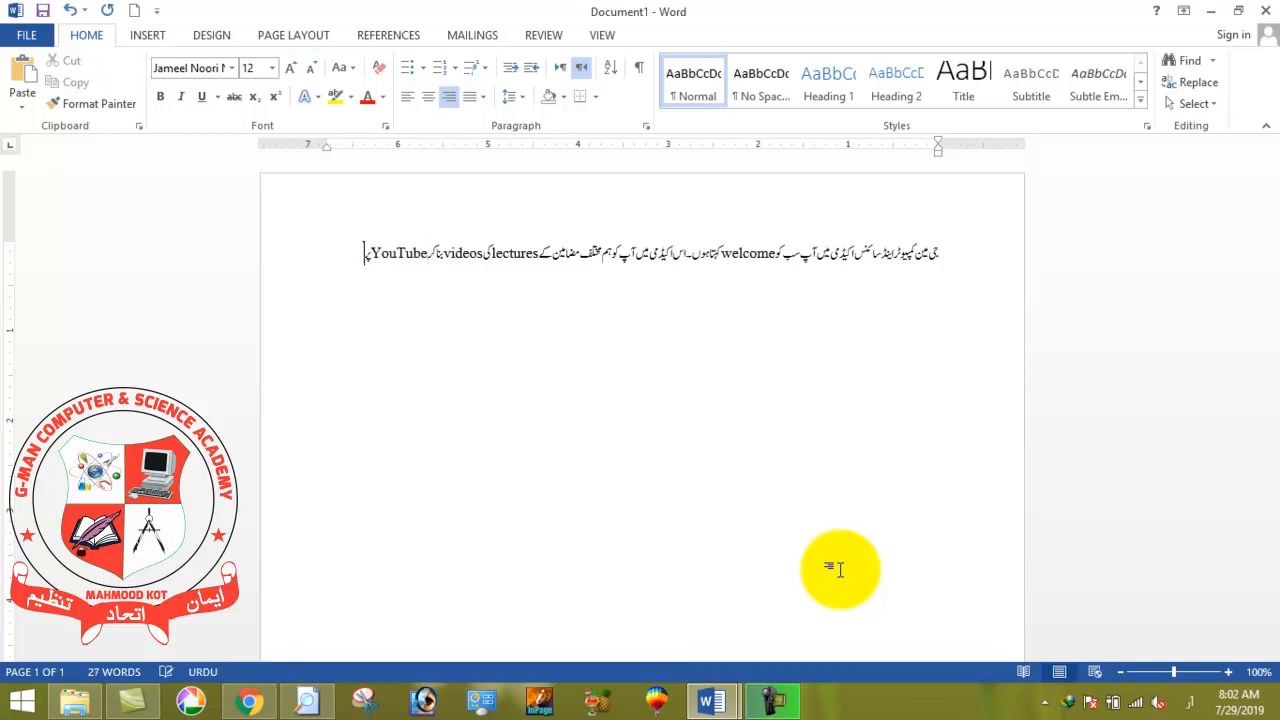
Step: Complete the second sentence with the Urdu words "اپ لوڈ کریں گے۔"
text( اپلوڈ کردی)
key(BackSpace)
key(BackSpace)
text(یں گے۔)
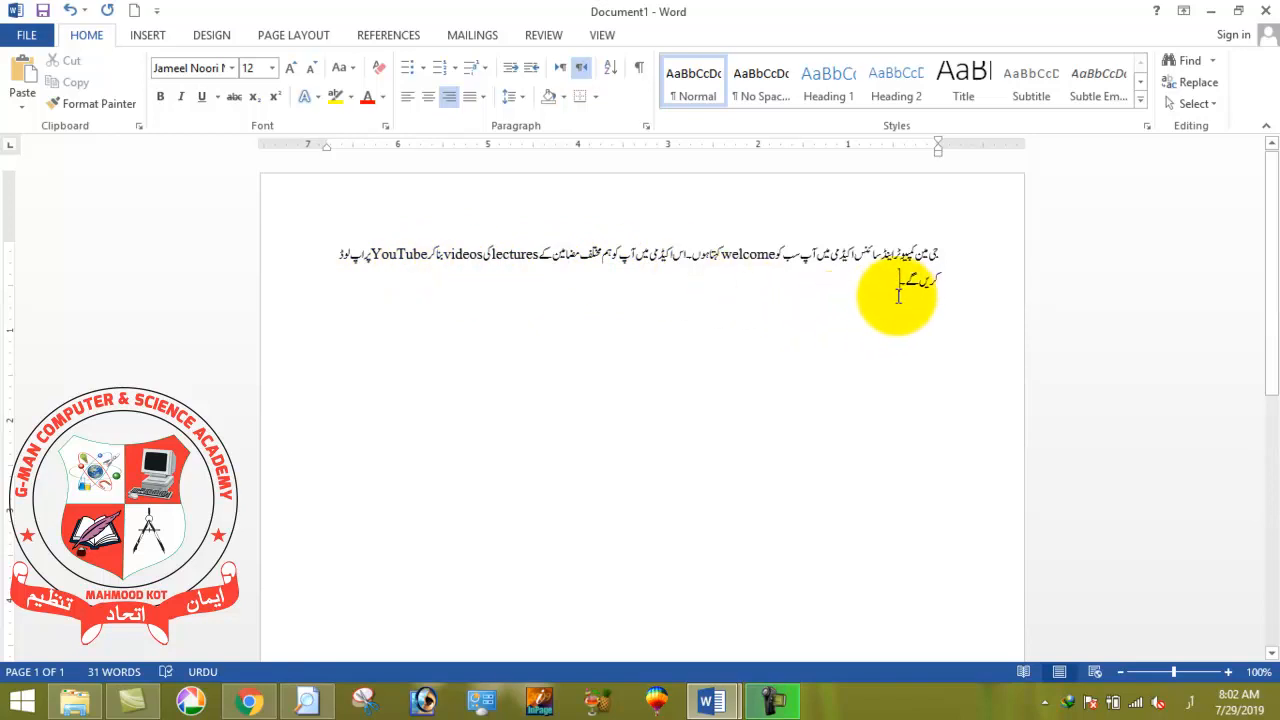
Step: Apply Justify High alignment to the whole Urdu paragraph and deselect the text
drag(945, 255, 879, 284)
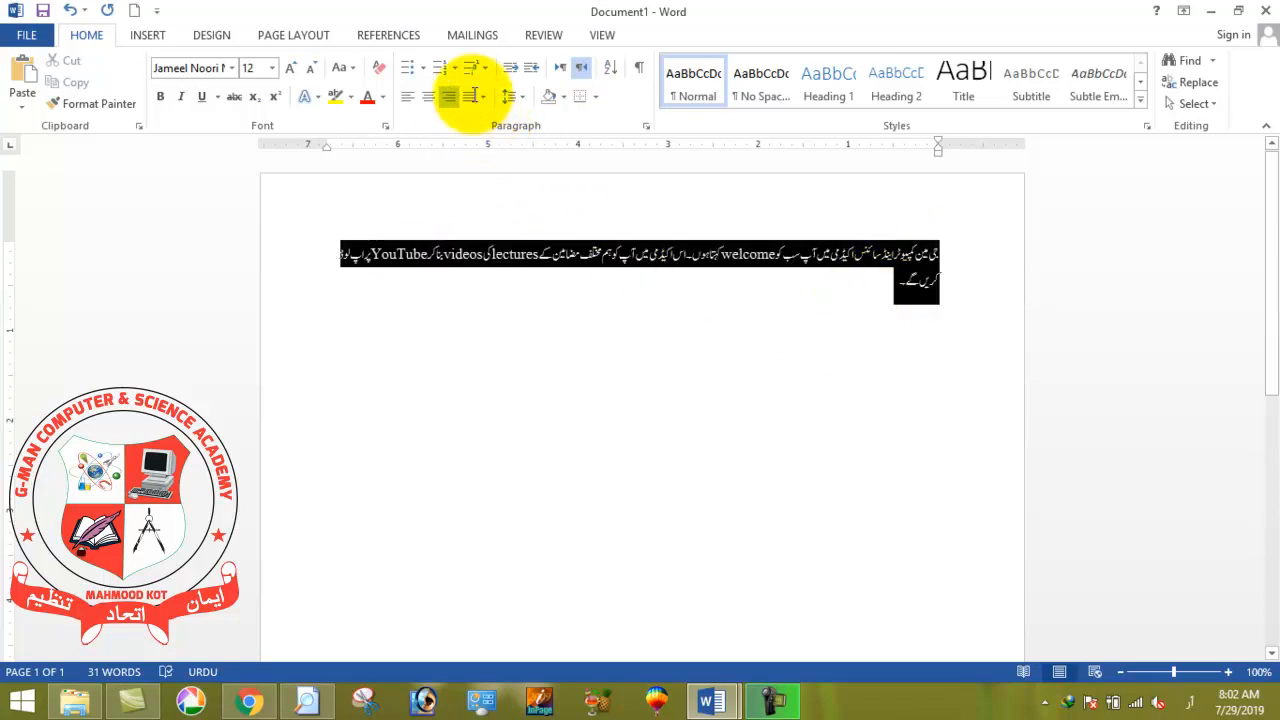
click(474, 96)
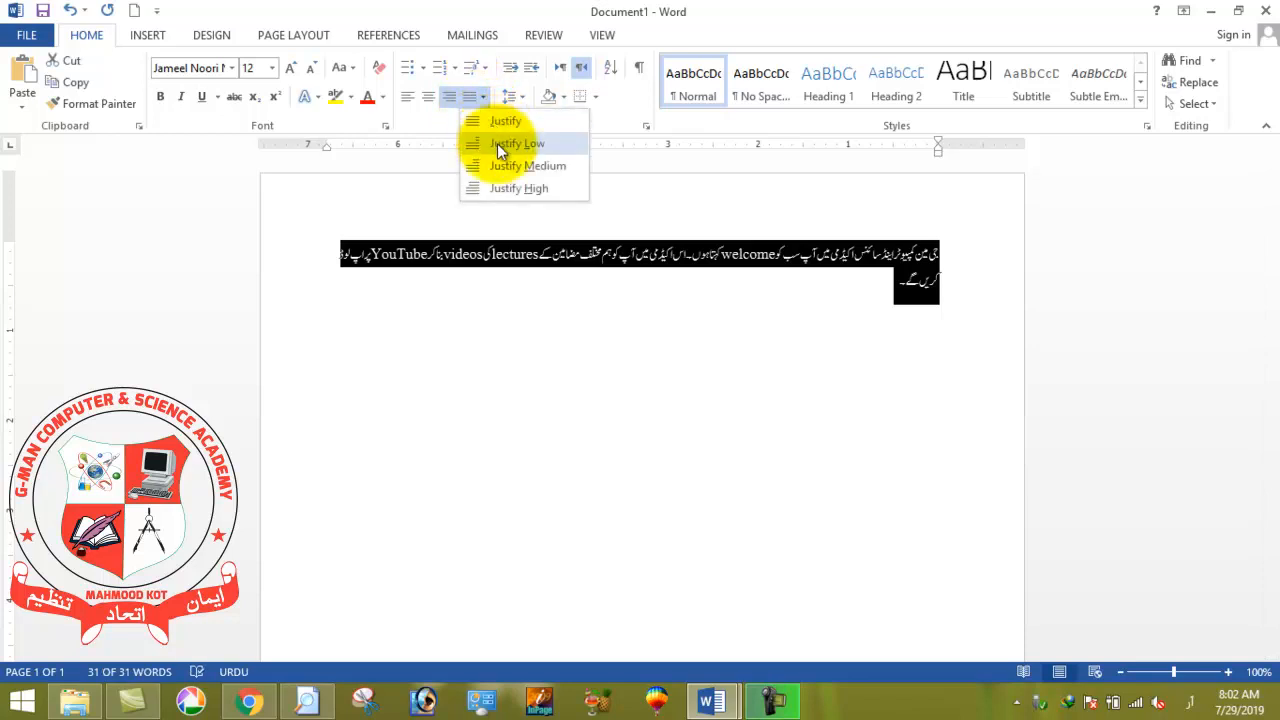
click(505, 194)
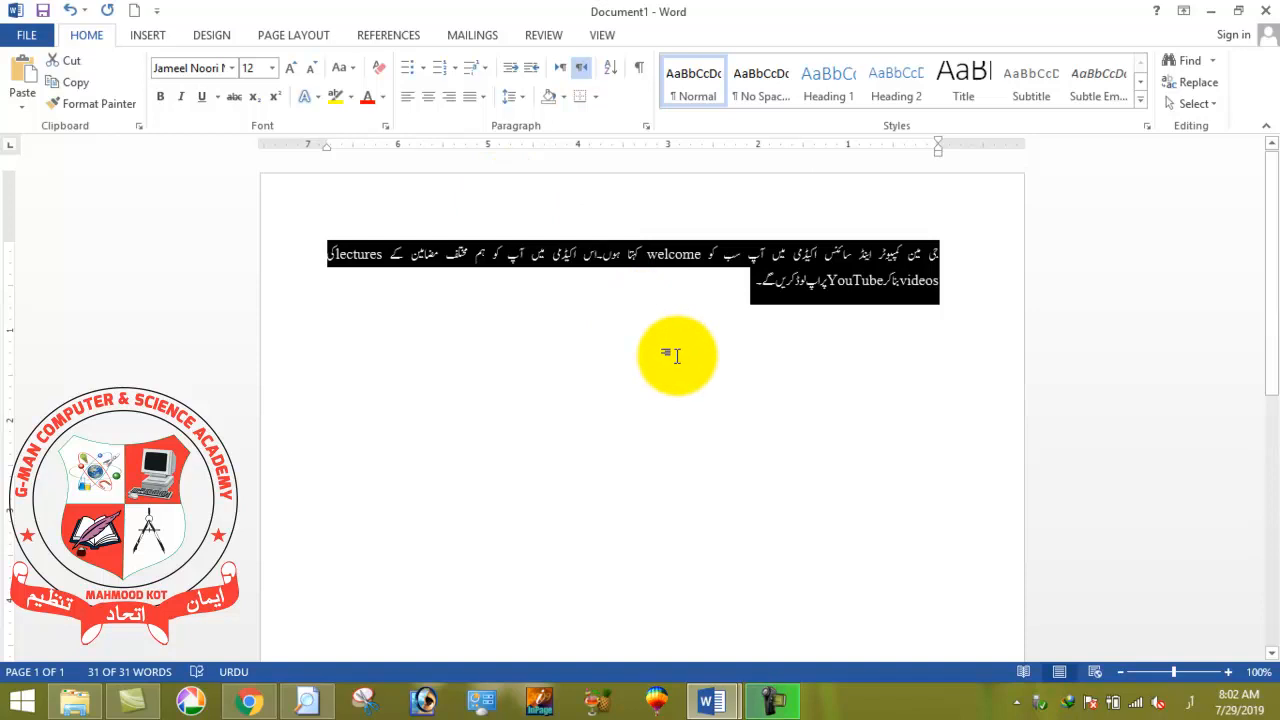
click(735, 298)
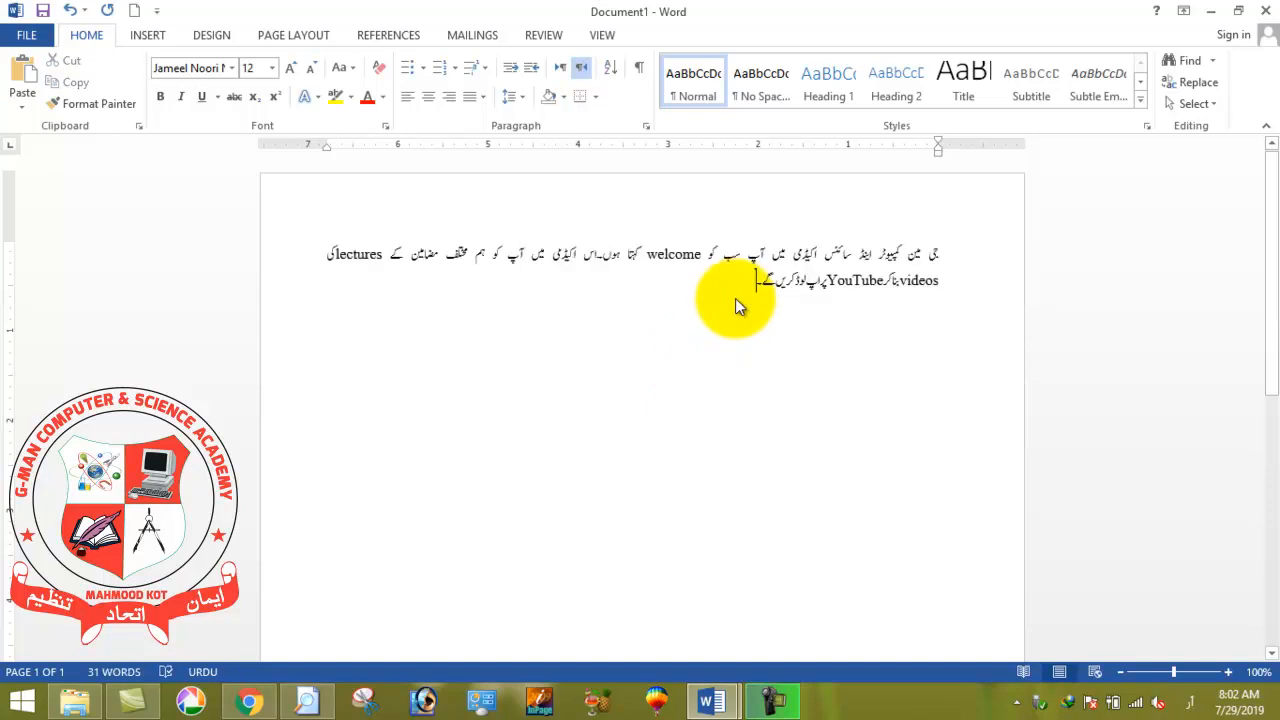